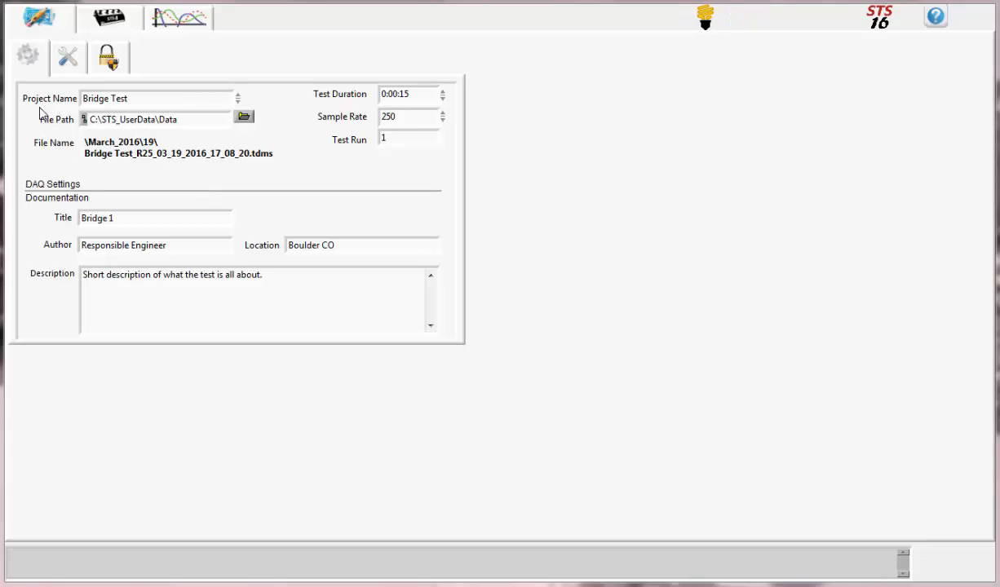
Open the project manager and create a new project named Video Project.
click(102, 104)
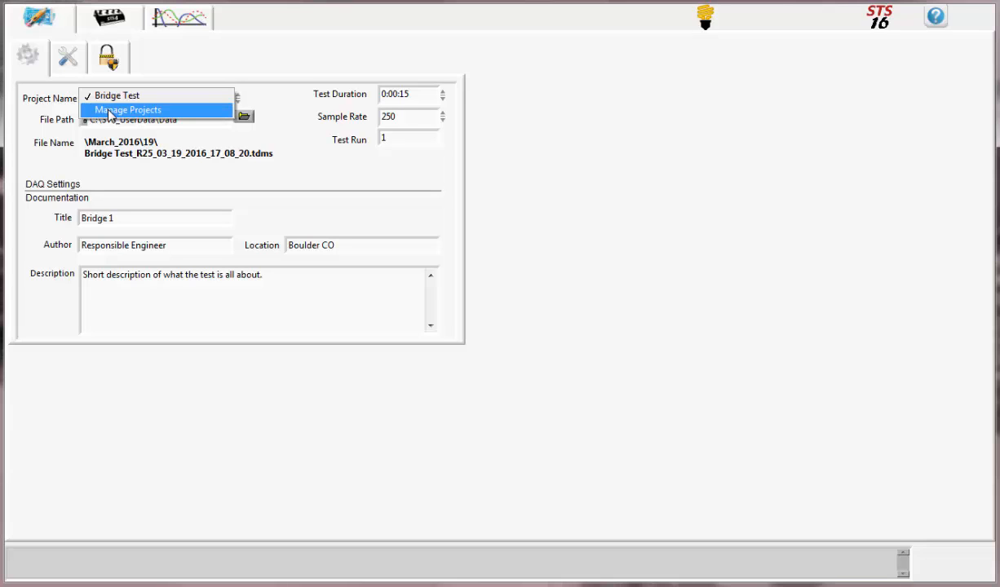
click(109, 114)
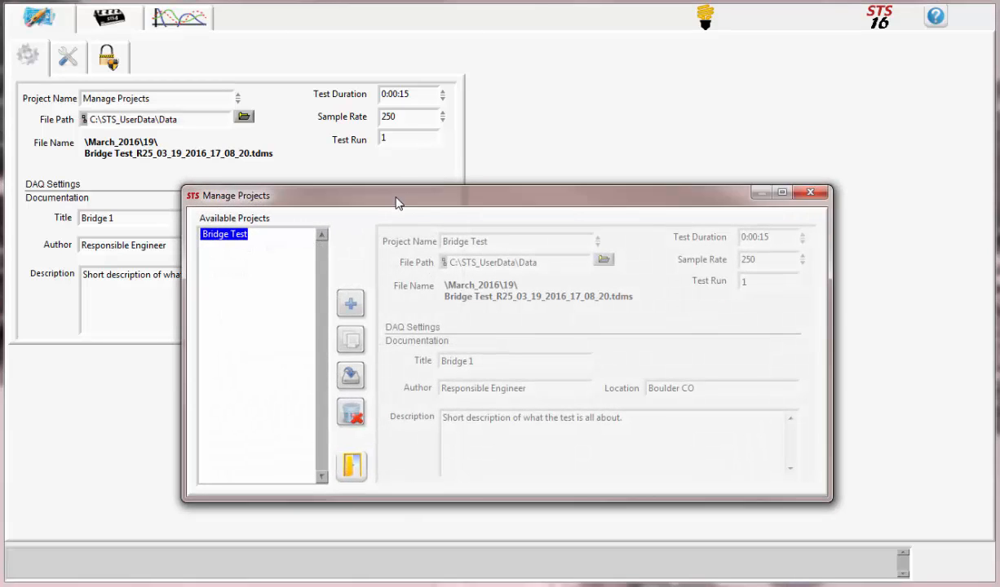
drag(399, 207, 372, 181)
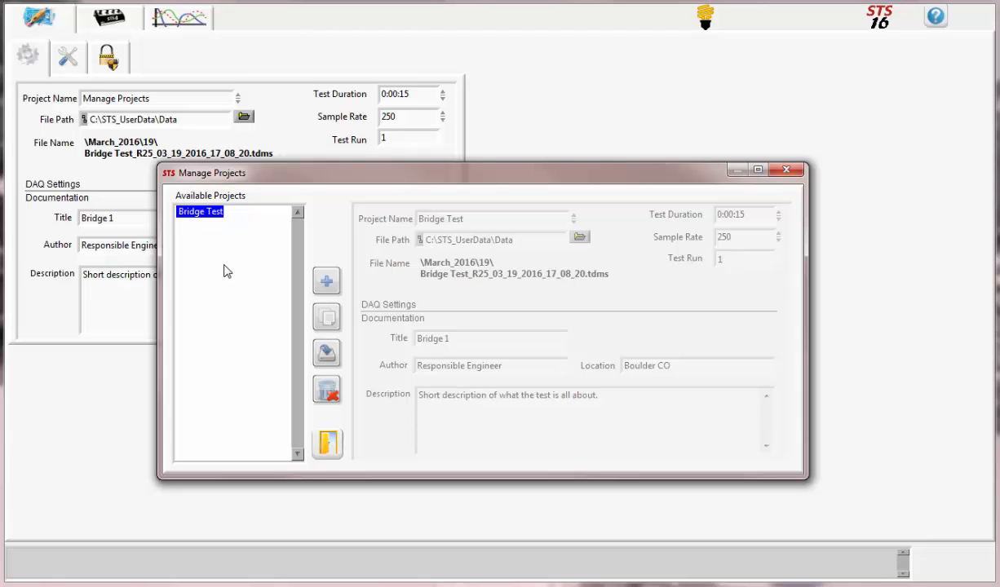
click(327, 282)
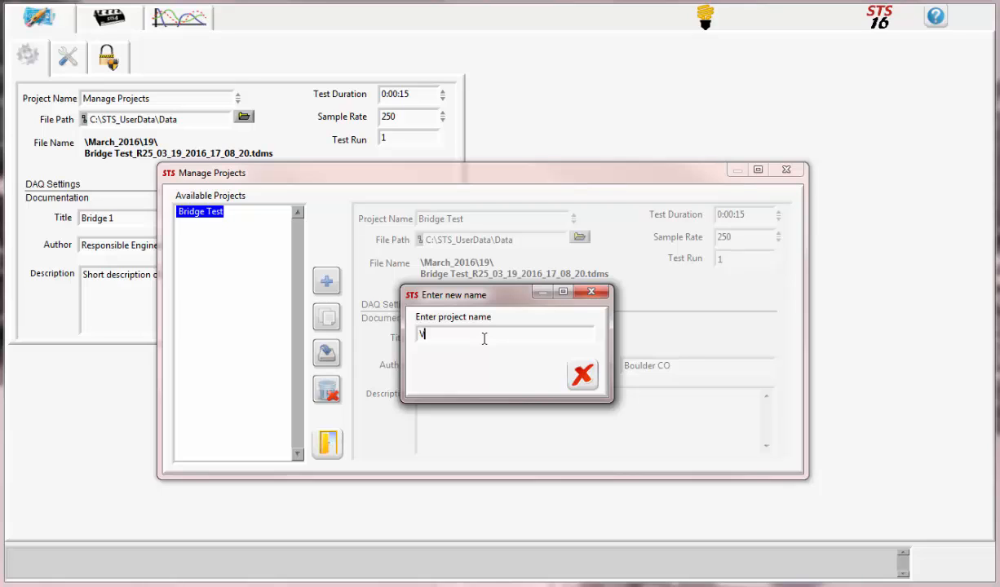
text(Video Project)
click(479, 361)
click(544, 374)
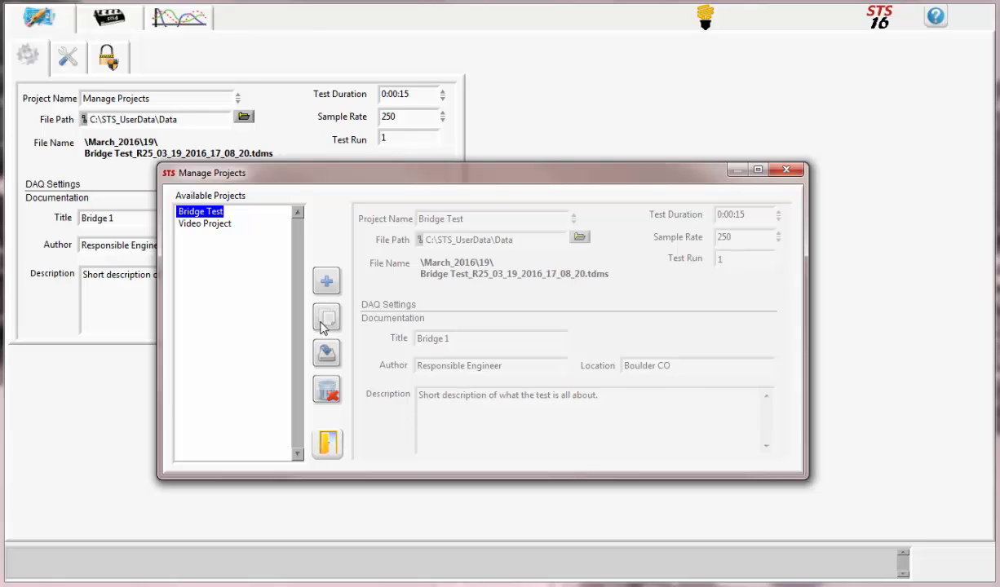
Duplicate Video Project as a project named Copy.
click(222, 223)
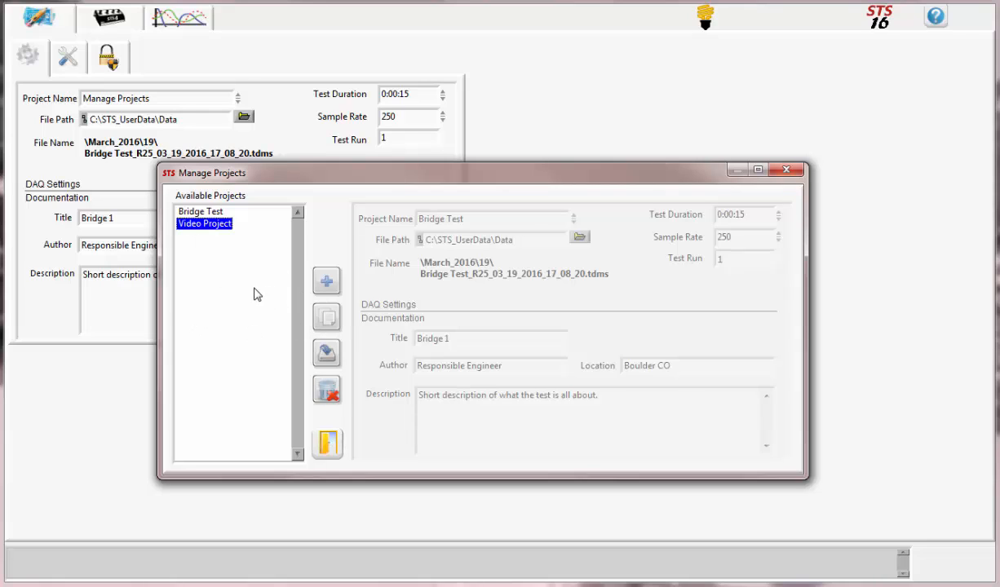
click(326, 282)
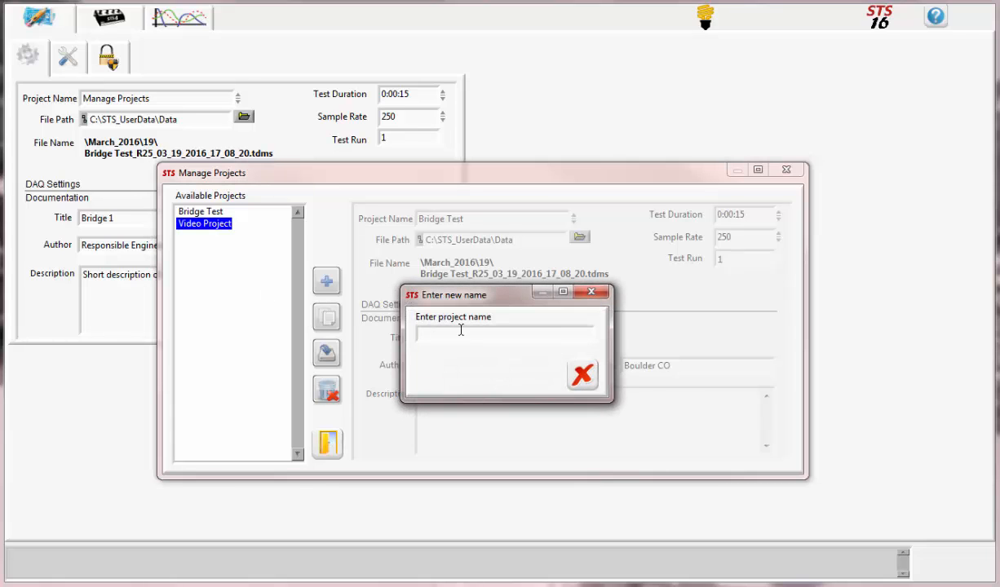
click(448, 381)
click(543, 377)
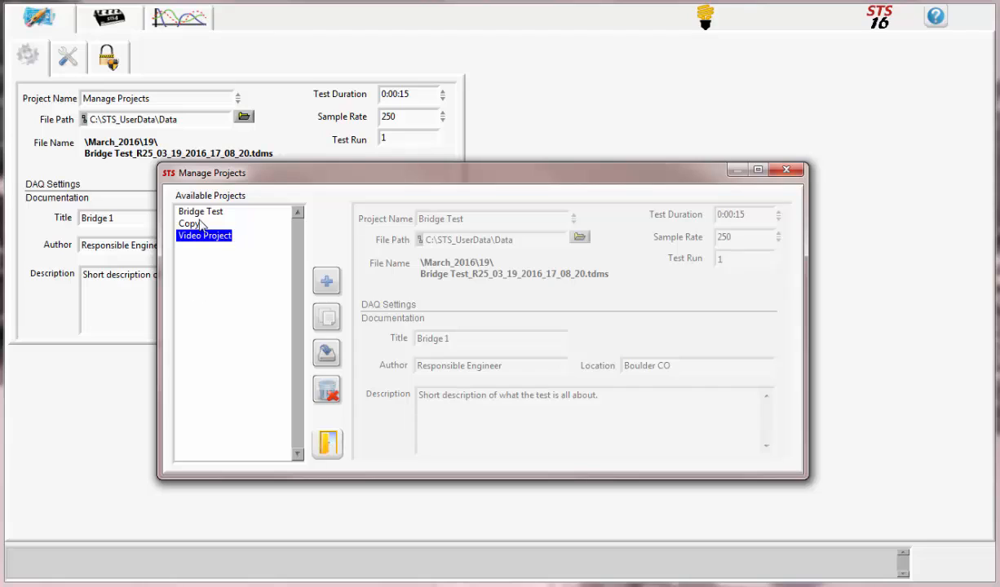
Rename the Copy project to Gate Test.
click(196, 228)
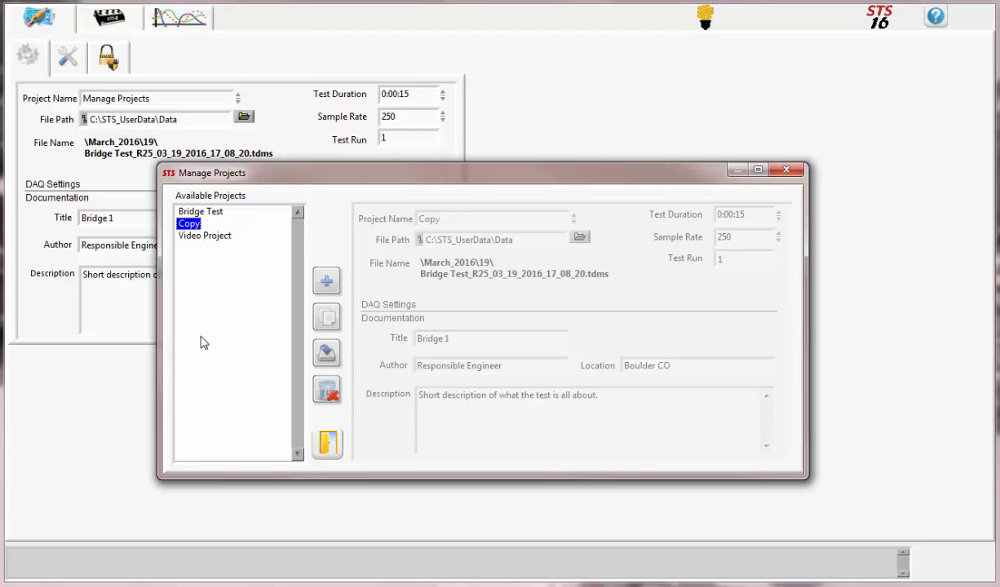
click(325, 357)
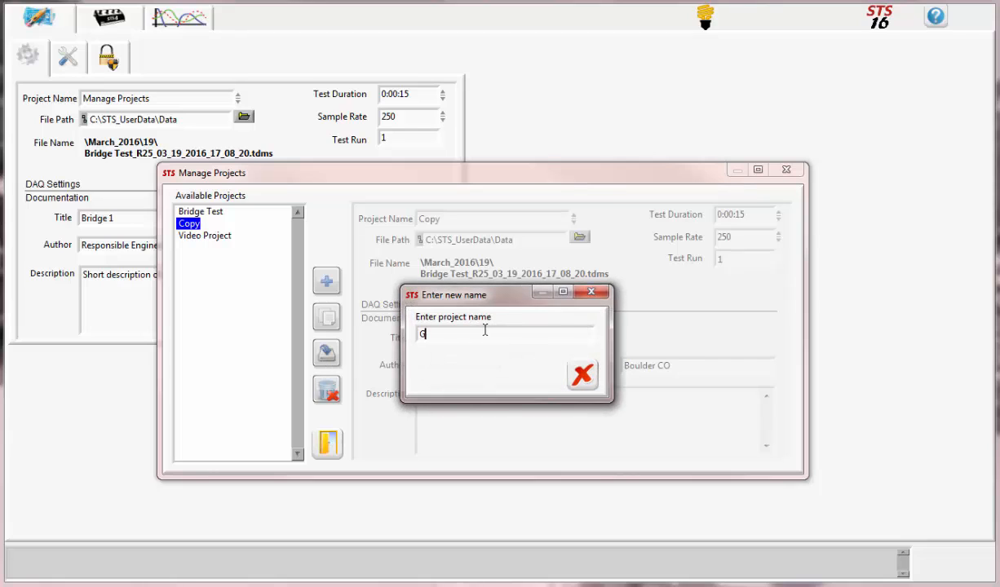
text(Gate Test)
click(543, 378)
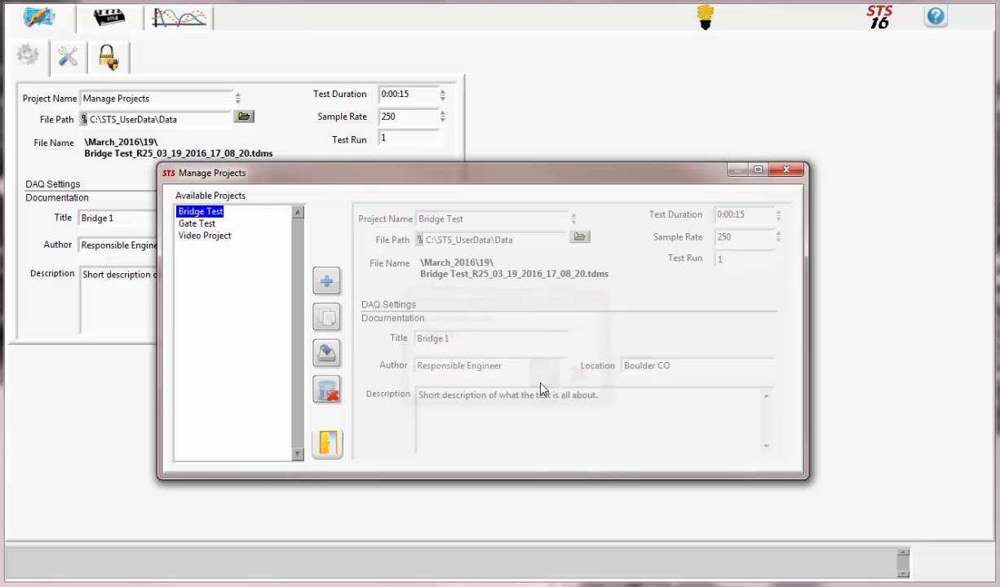
Delete the Gate Test project from the available projects and confirm the deletion.
click(197, 223)
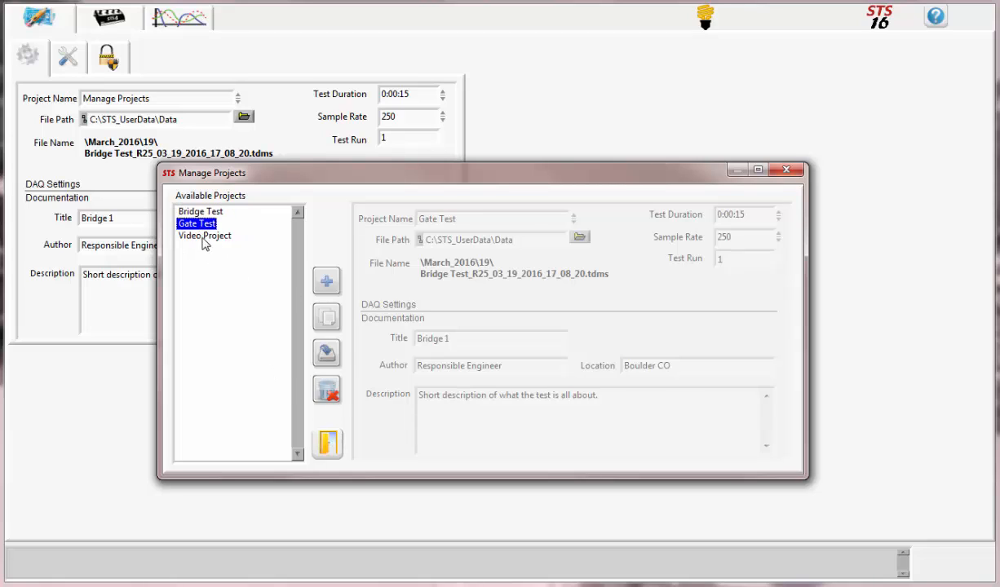
click(317, 383)
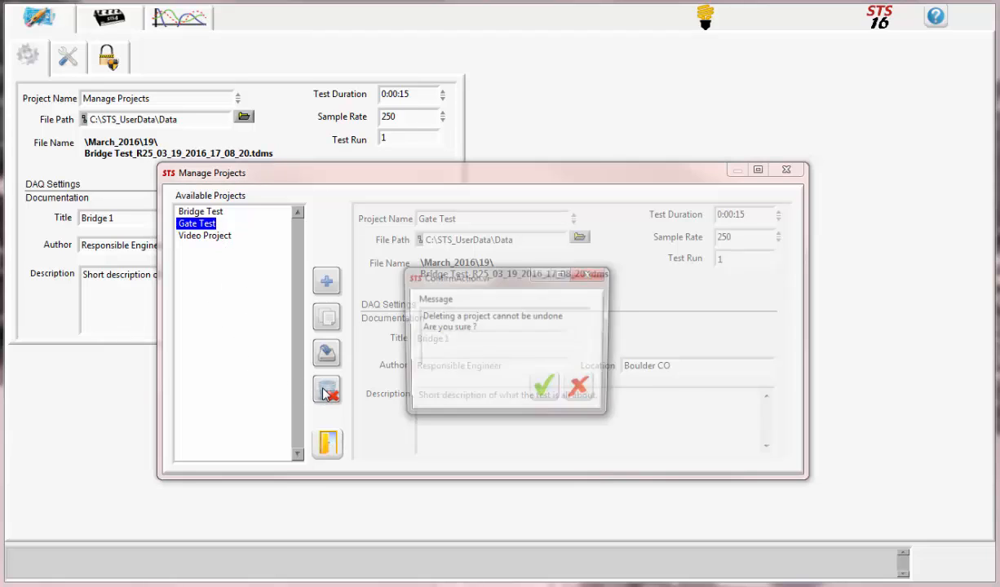
click(544, 391)
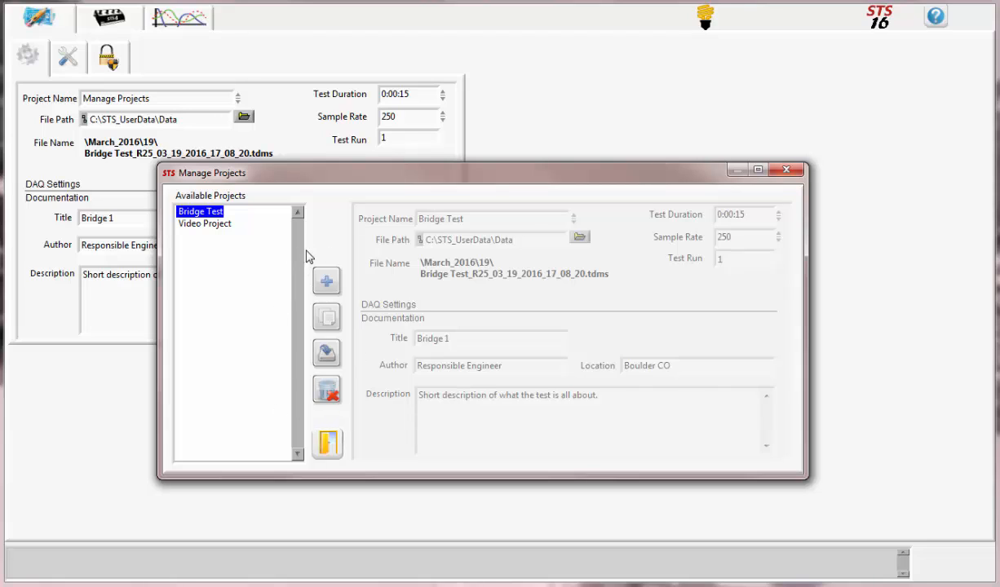
Close the project manager and switch the active project to Video Project, accepting the system restart.
click(328, 445)
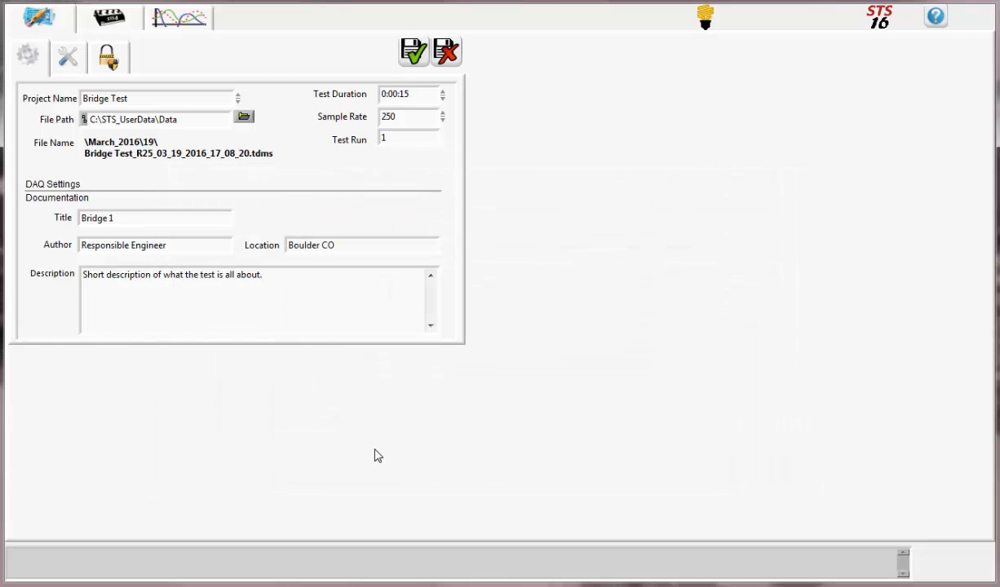
click(146, 107)
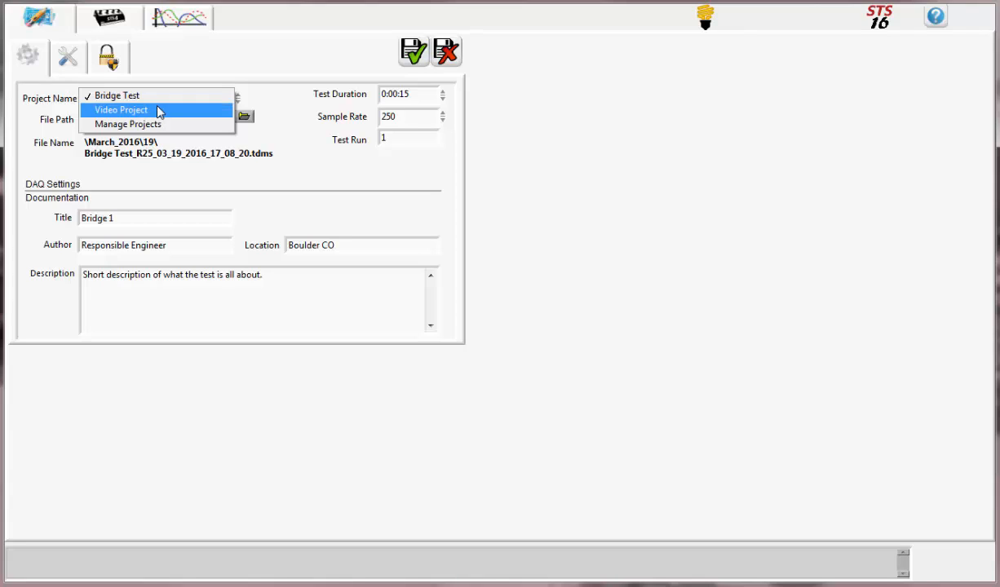
click(171, 58)
click(127, 29)
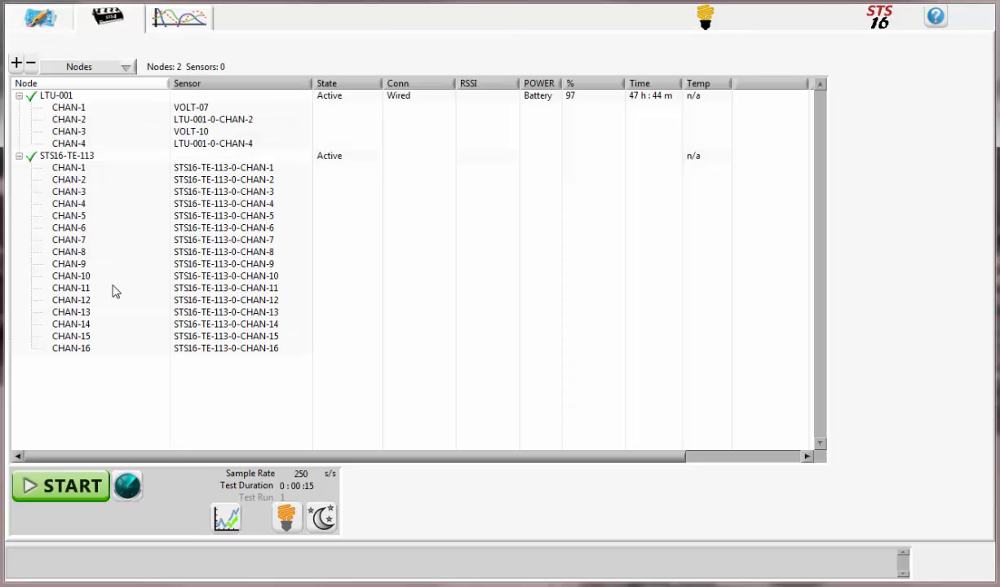
click(47, 31)
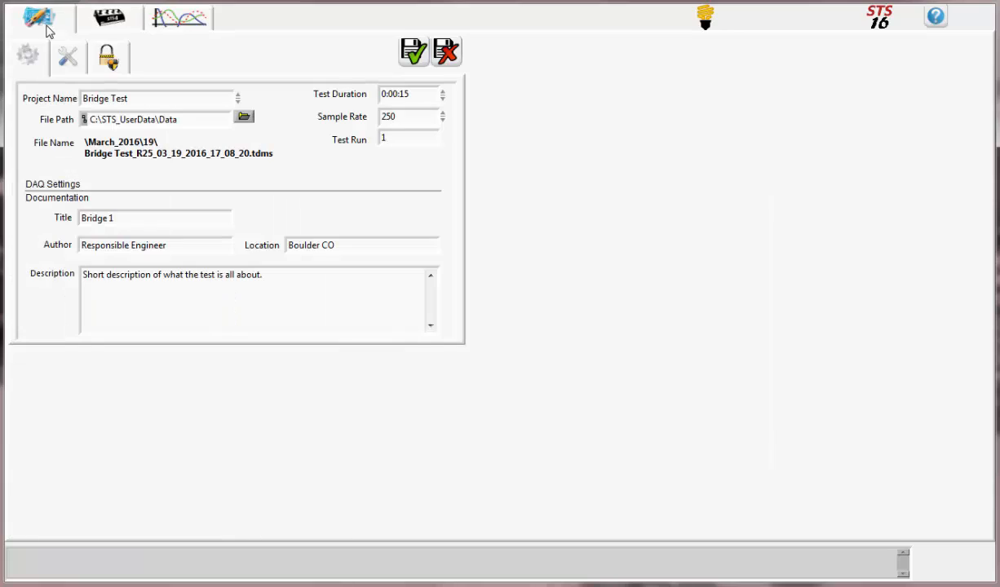
click(126, 100)
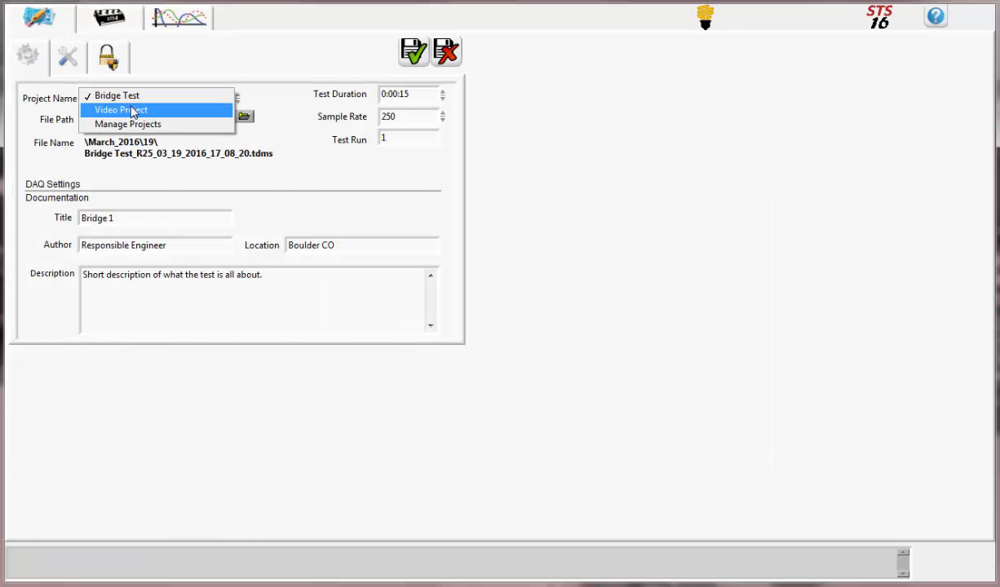
click(131, 111)
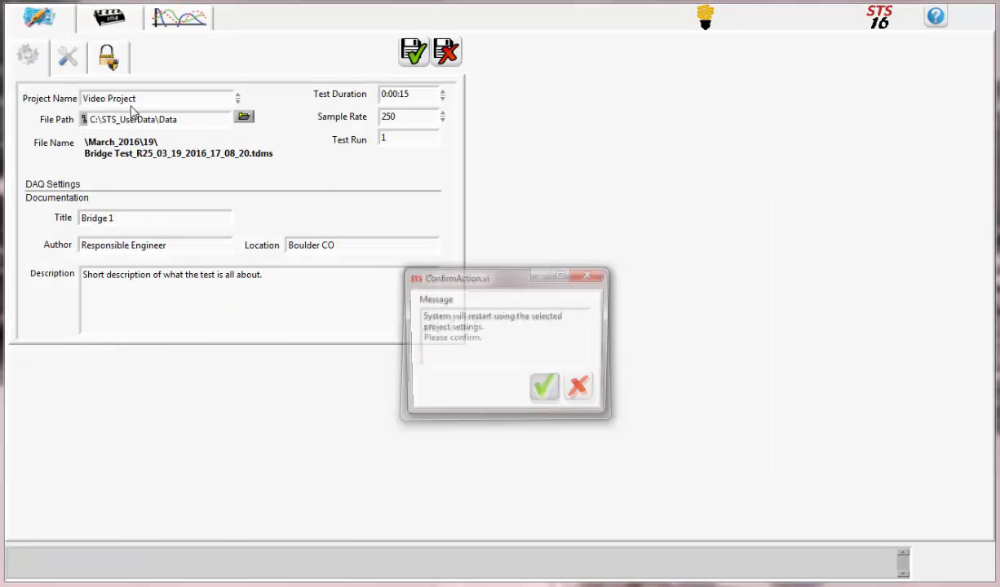
click(545, 391)
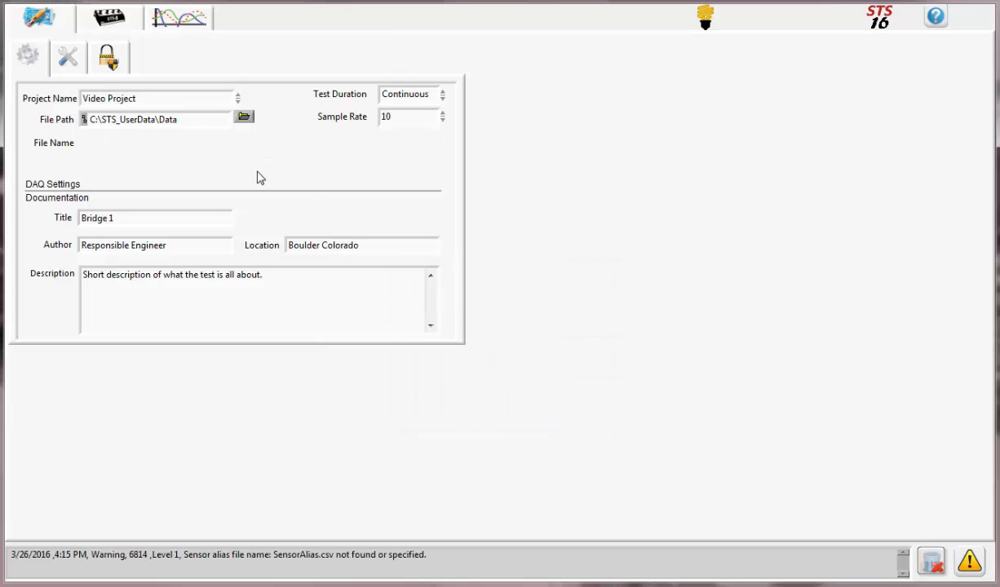
Check the node list, then set Video Project's sample rate to 100 and save the settings.
click(117, 23)
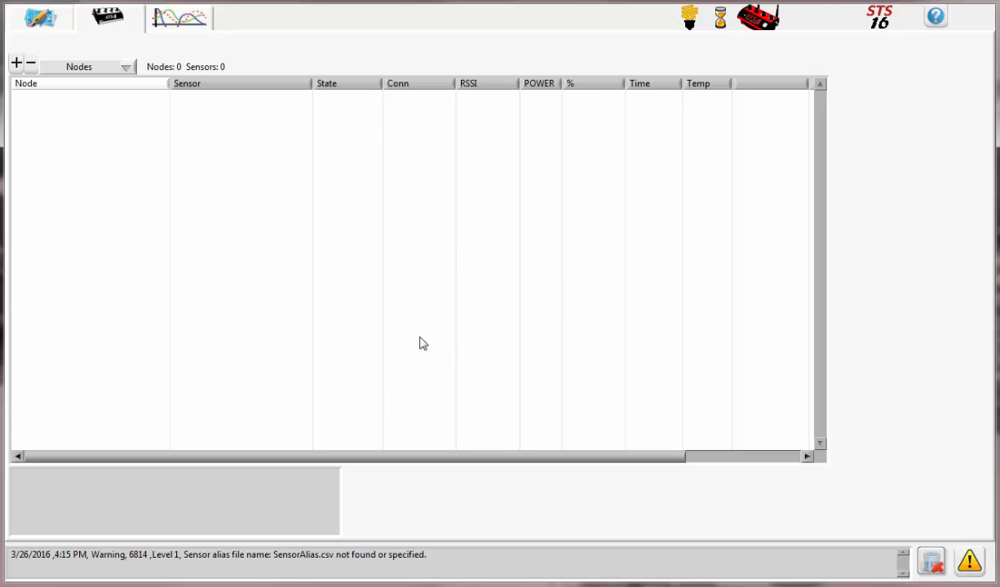
click(33, 28)
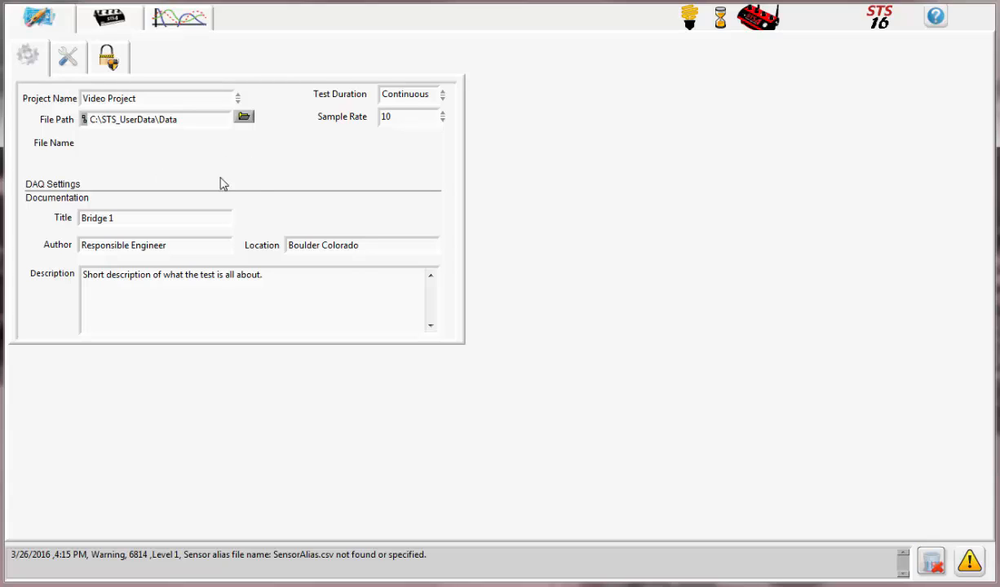
click(403, 123)
click(421, 159)
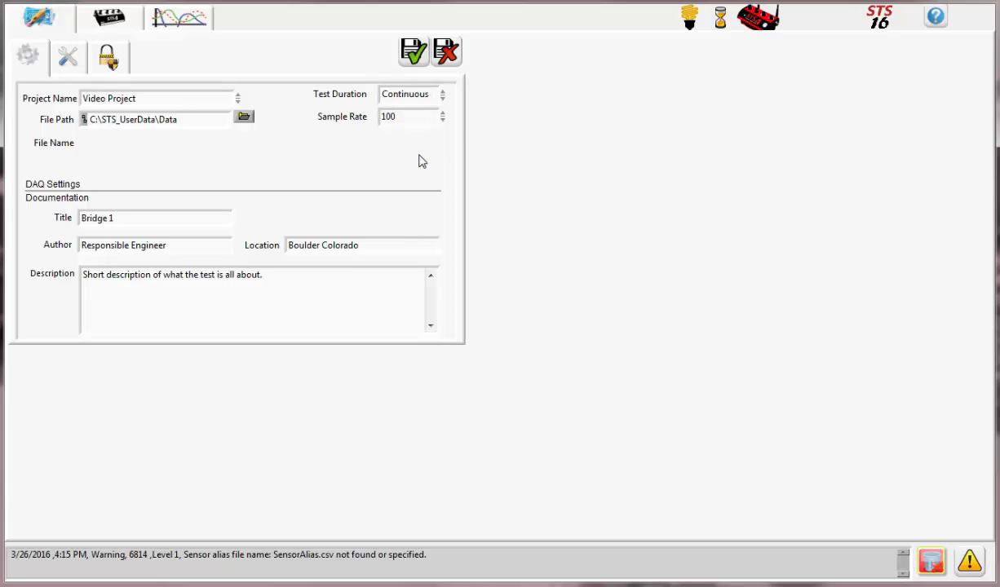
click(414, 51)
Fill in the project documentation with the title Video, the author's name and the location Washington DC.
triple_click(151, 215)
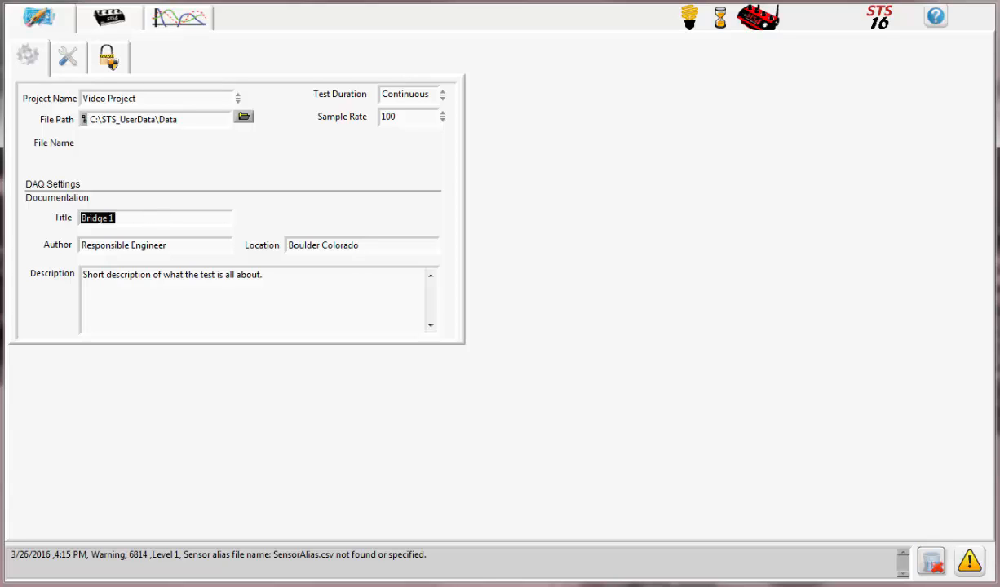
text(Video)
triple_click(186, 242)
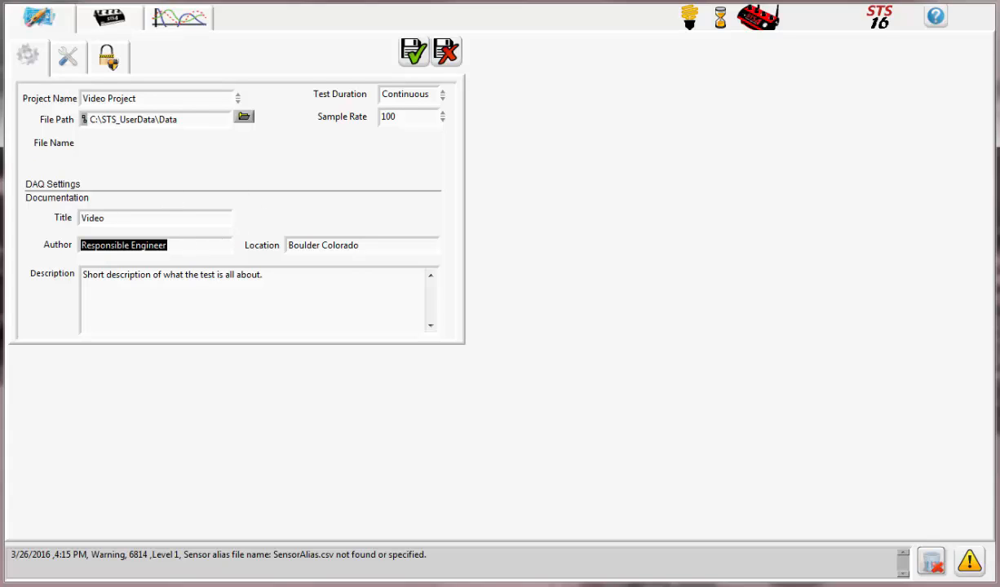
text(Jayson C)
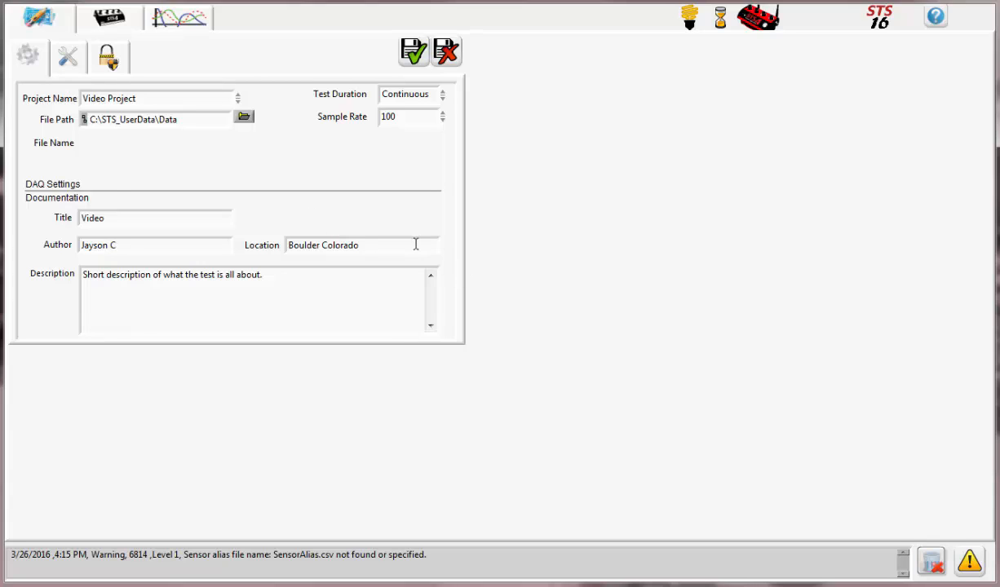
key(Tab)
text(Wa)
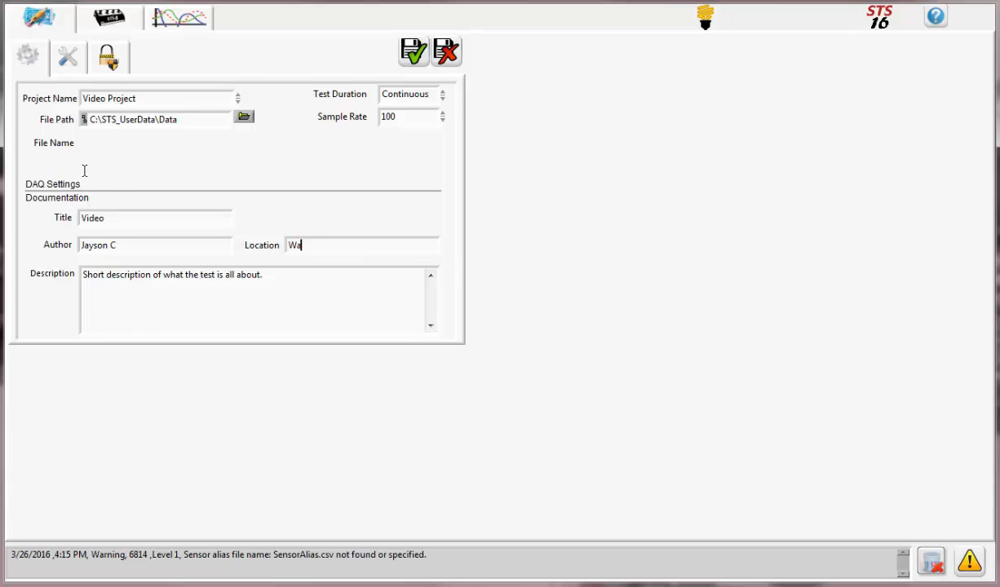
text(shington C)
key(BackSpace)
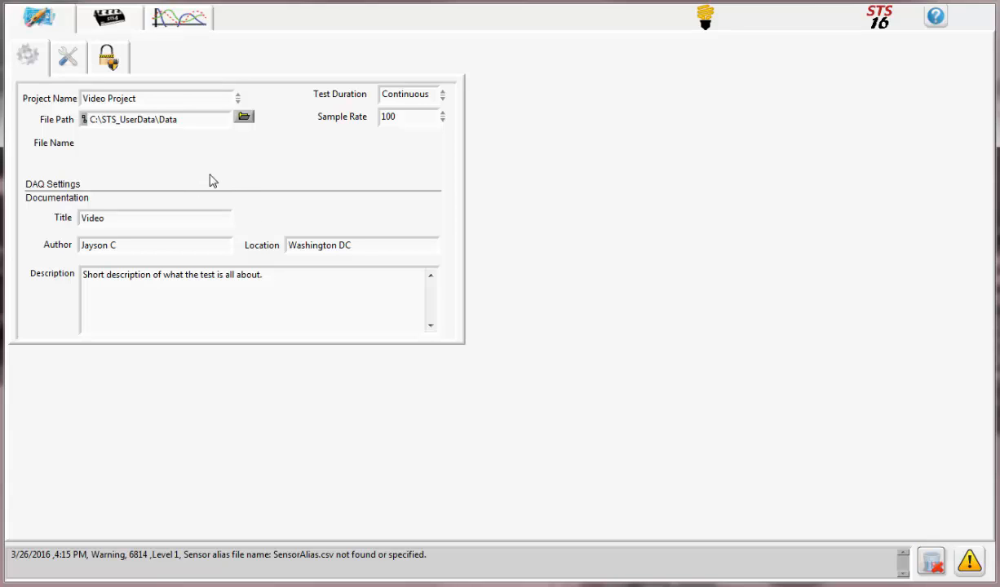
Examine the sensor settings of CHAN-1 on node STS16-TE-113.
click(119, 30)
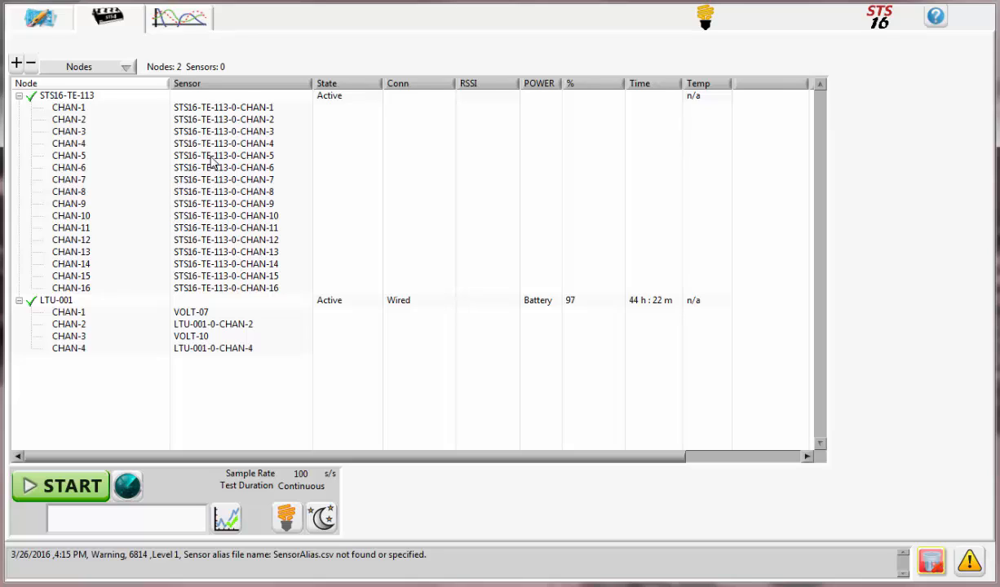
click(81, 111)
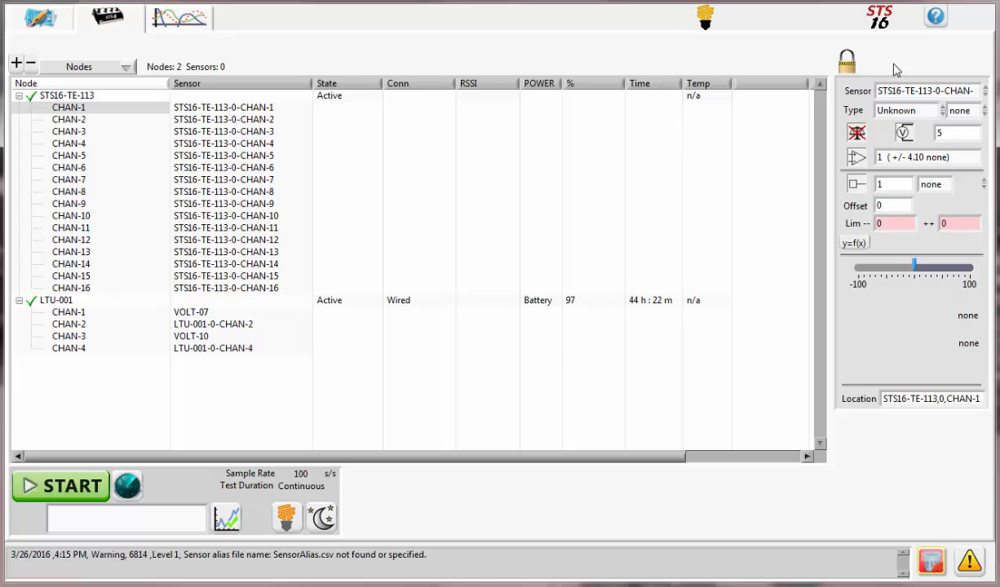
Enter the access password in the project's security settings to unlock sensor and node editing.
click(47, 18)
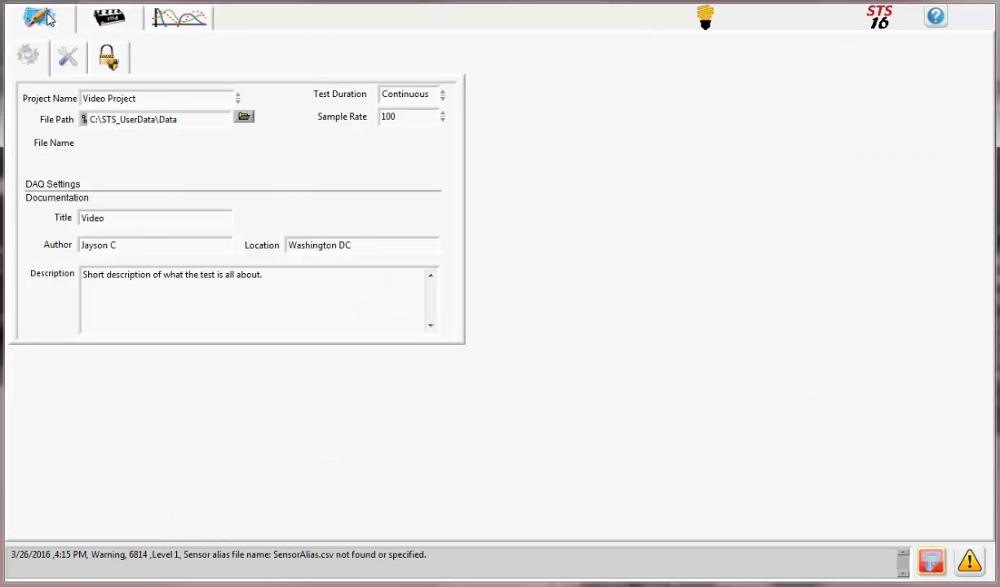
click(112, 60)
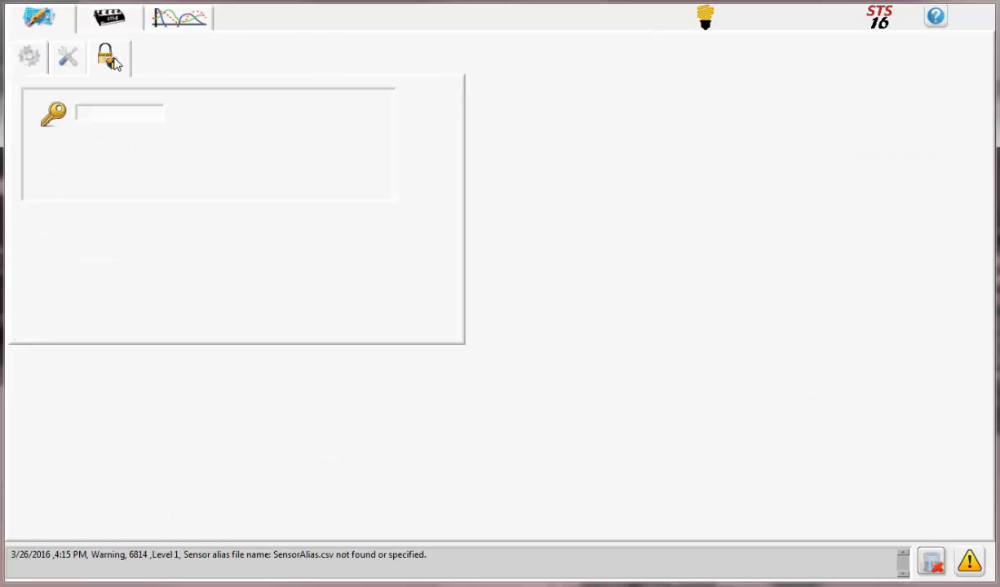
click(114, 115)
text(**)
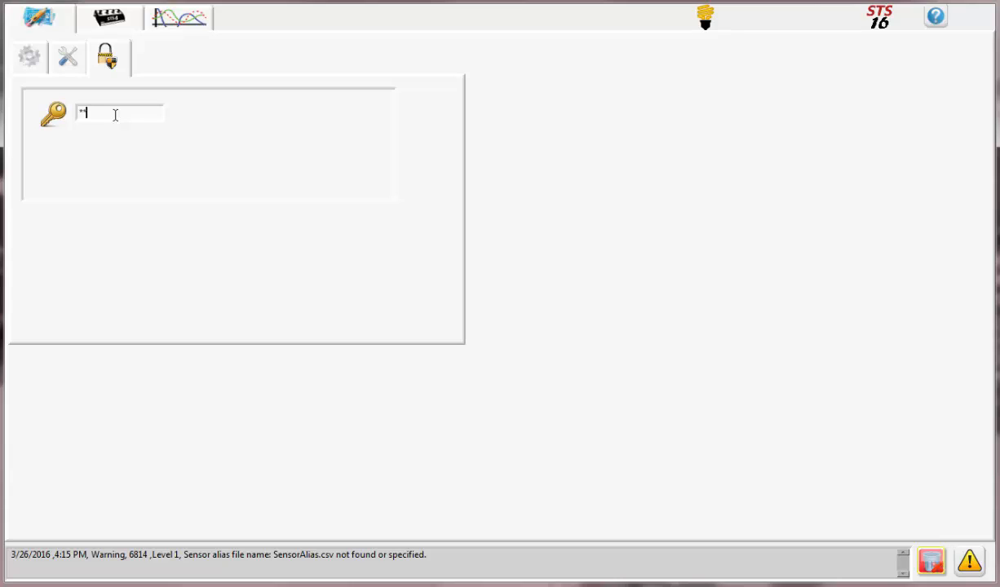
text(*)
click(176, 158)
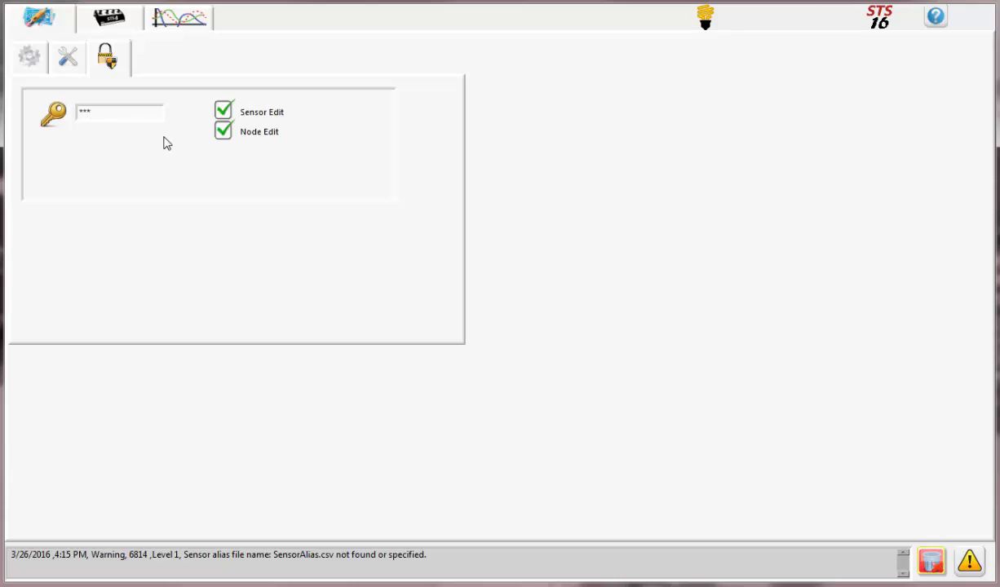
Assign sensor A1125 to CHAN-1 of node STS16-TE-113 and save the change.
click(110, 20)
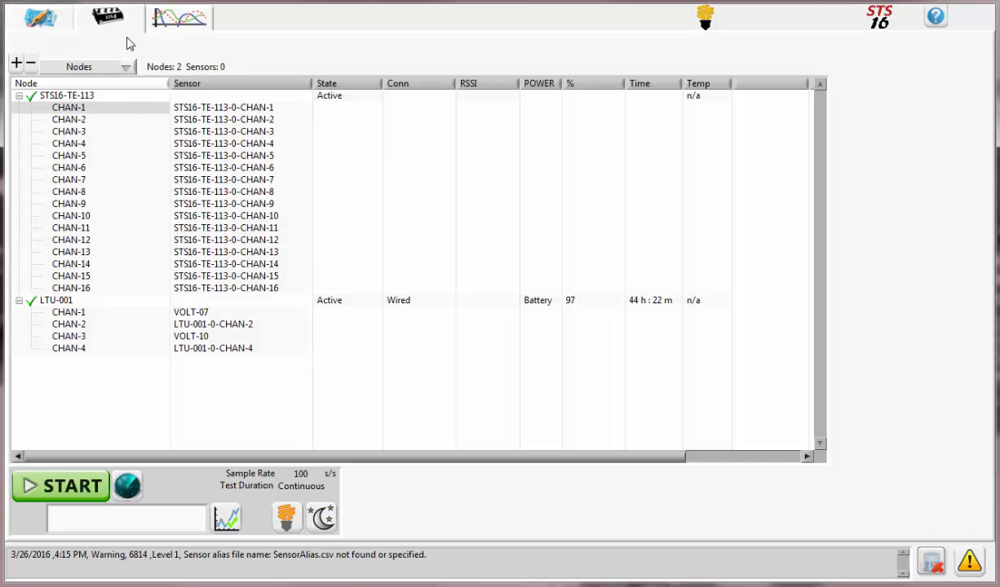
click(159, 111)
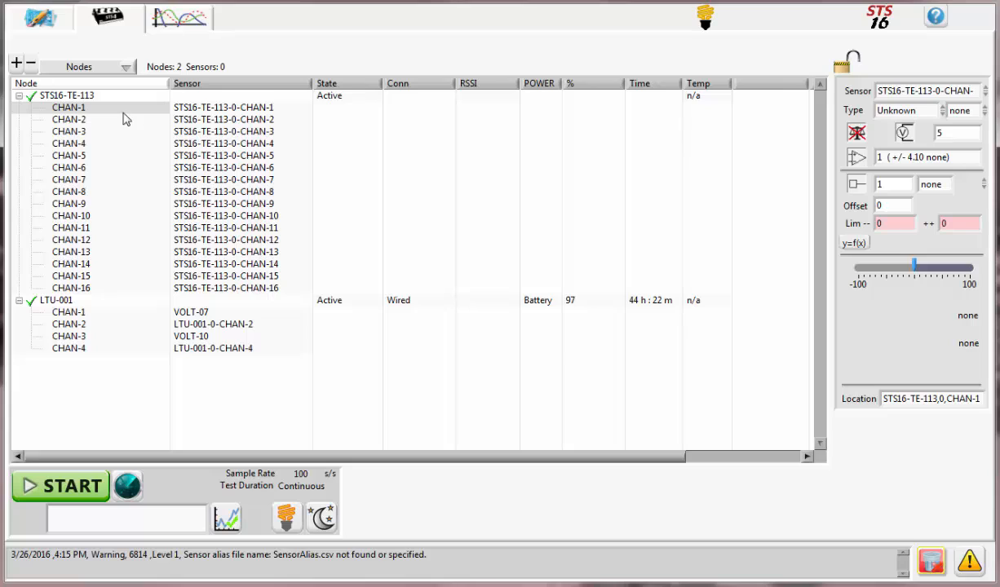
click(908, 95)
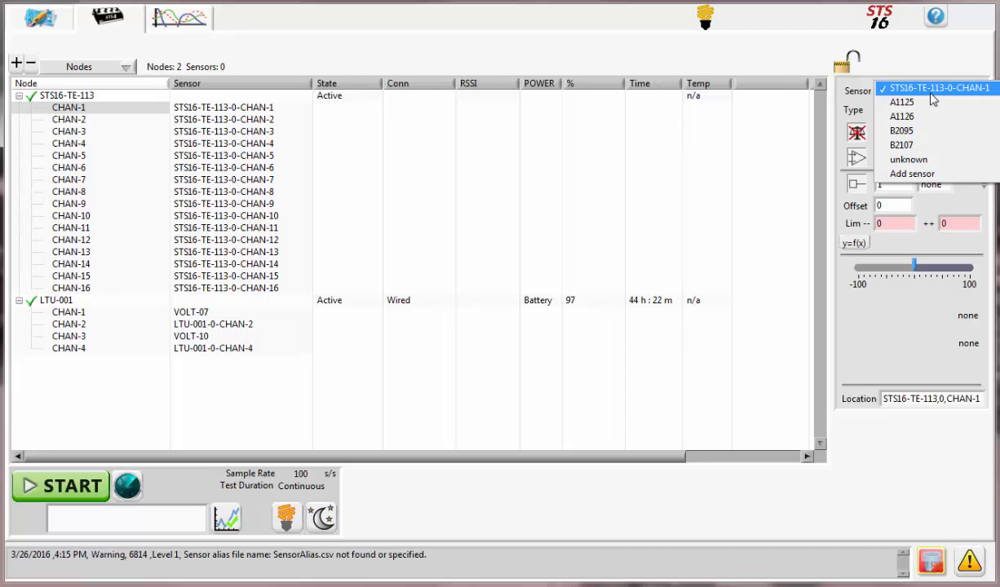
click(921, 104)
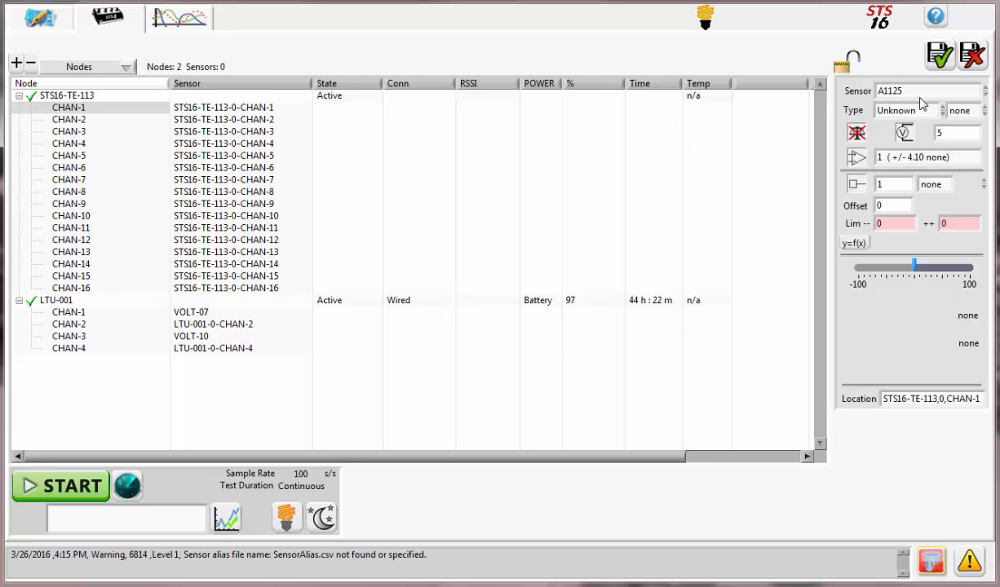
click(938, 55)
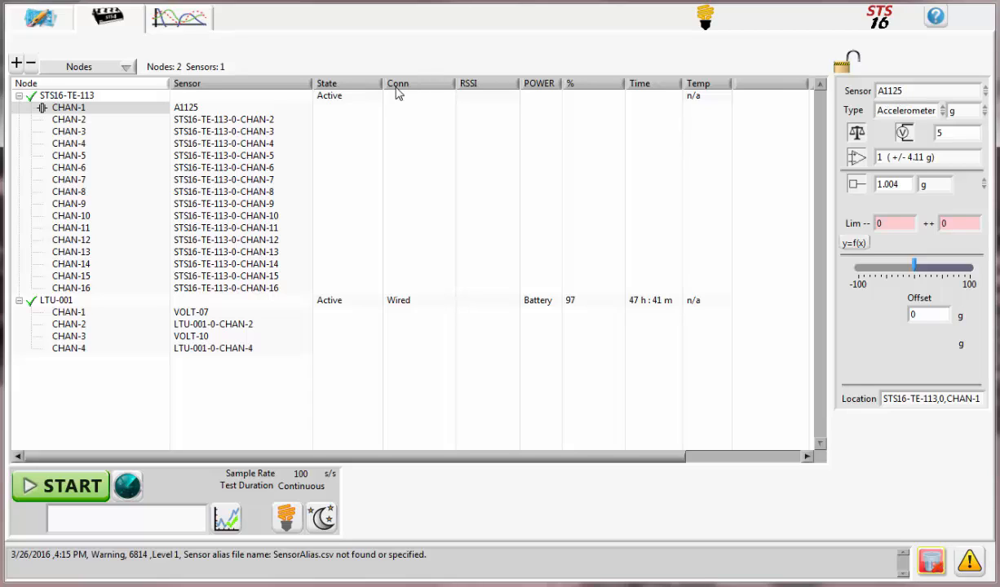
Try sensor B2095 on CHAN-2 of STS16-TE-113 and return the channel to its default sensor STS16-TE-113-0-CHAN-2.
click(75, 121)
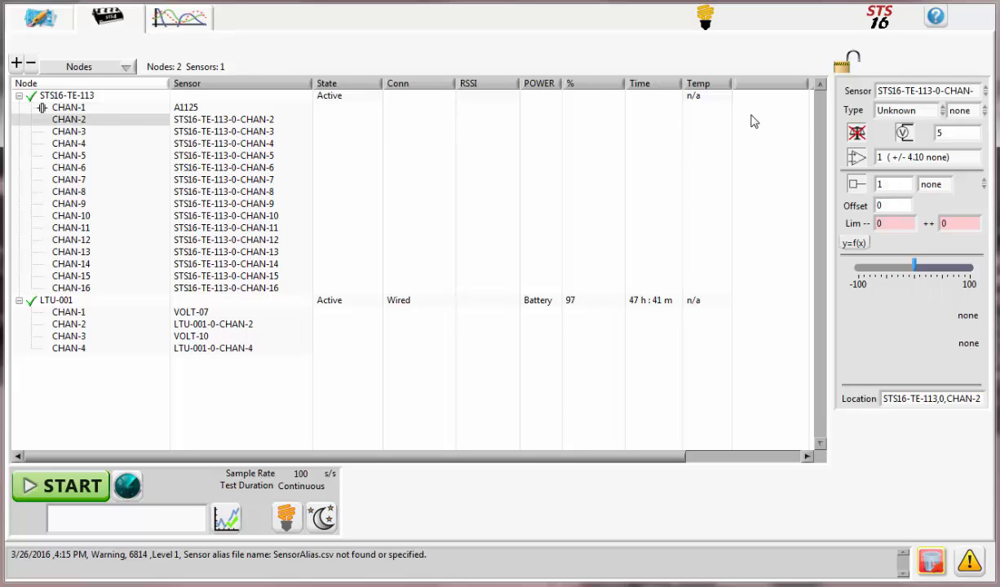
click(973, 97)
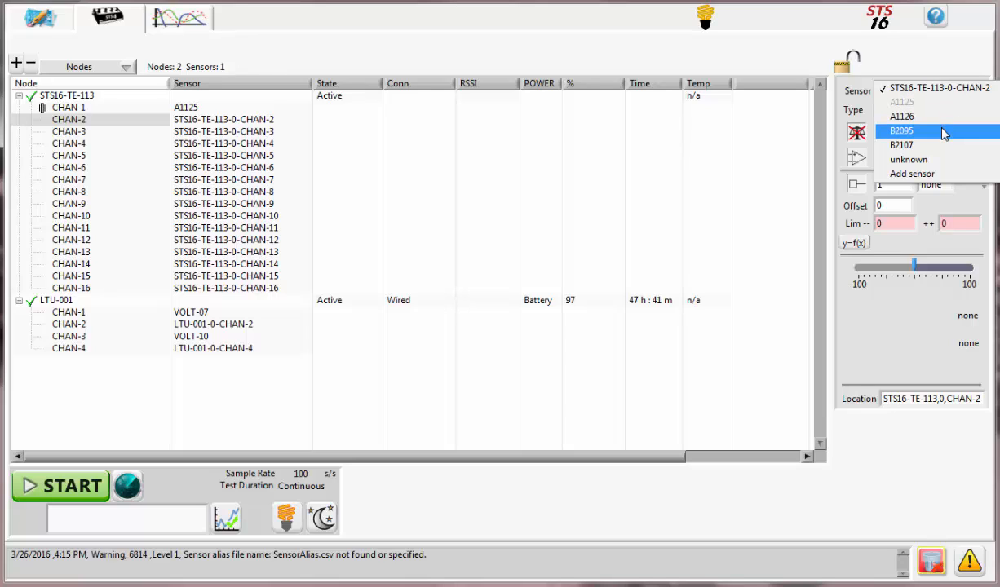
click(942, 131)
click(939, 65)
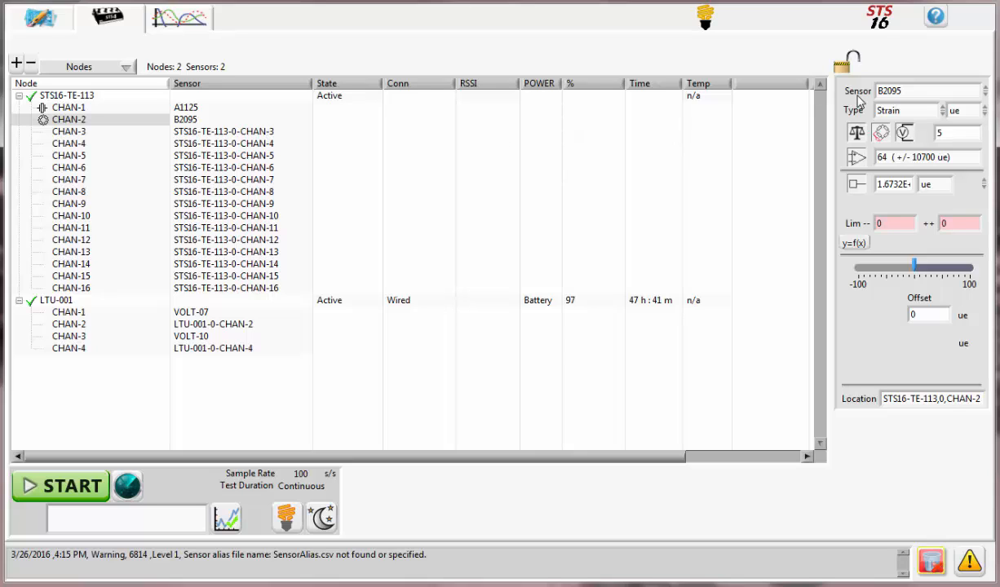
click(894, 91)
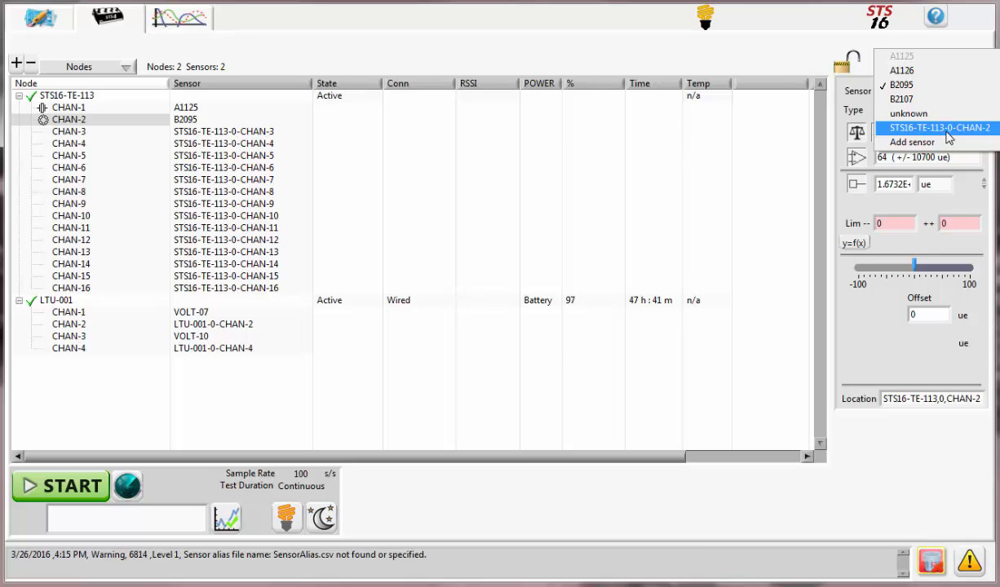
click(946, 128)
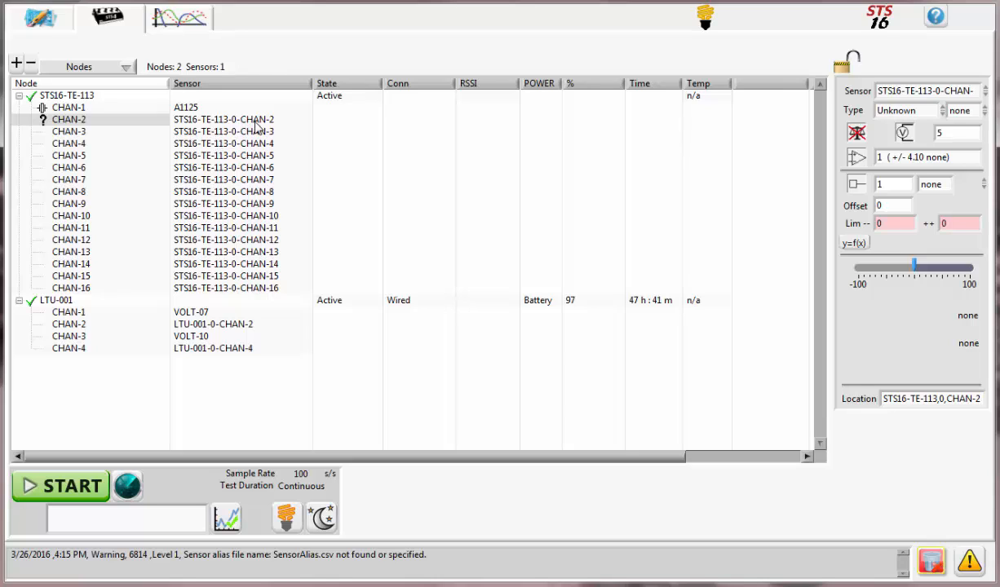
Assign sensor A1126 to CHAN-2 of node STS16-TE-113 and save the change.
click(904, 96)
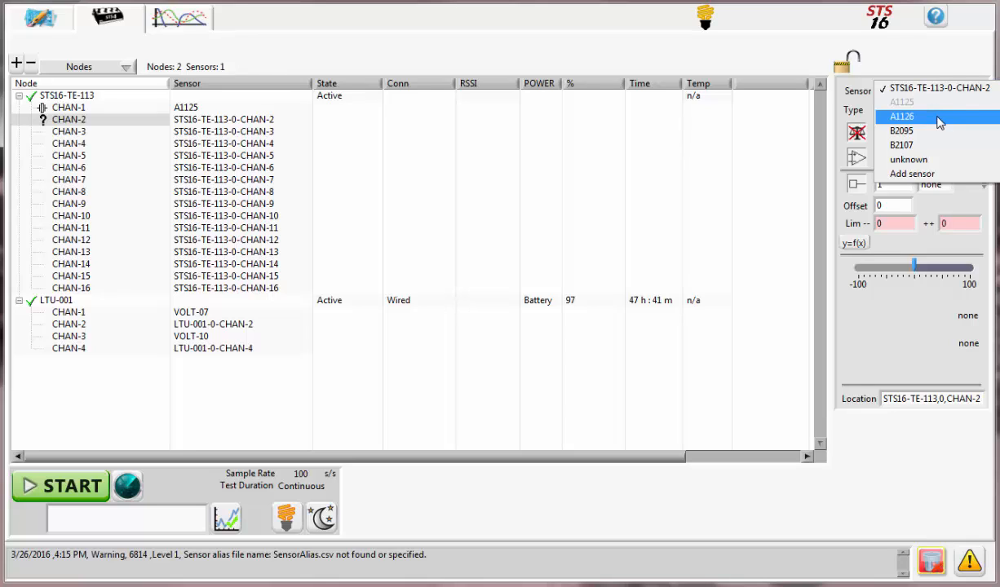
click(901, 117)
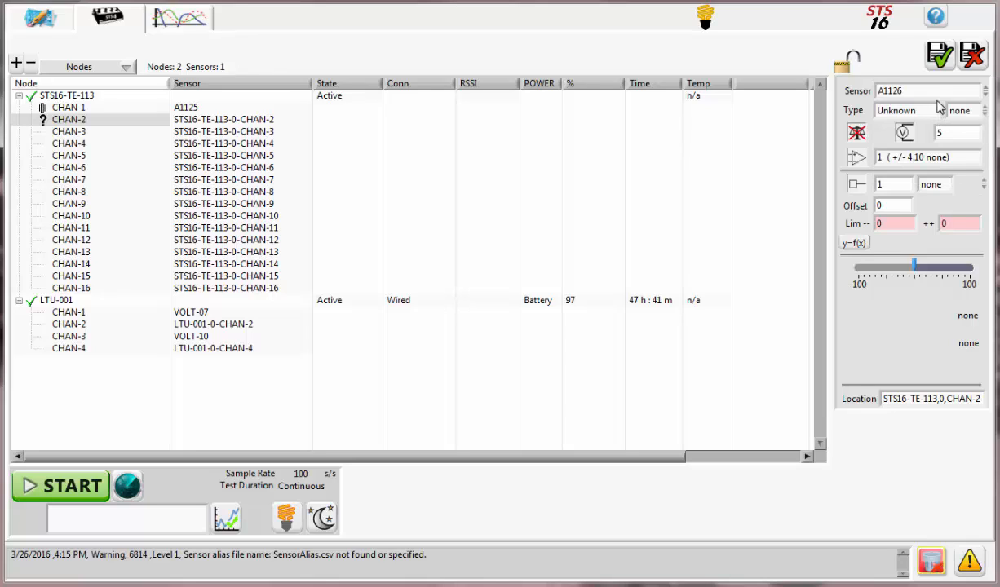
click(939, 56)
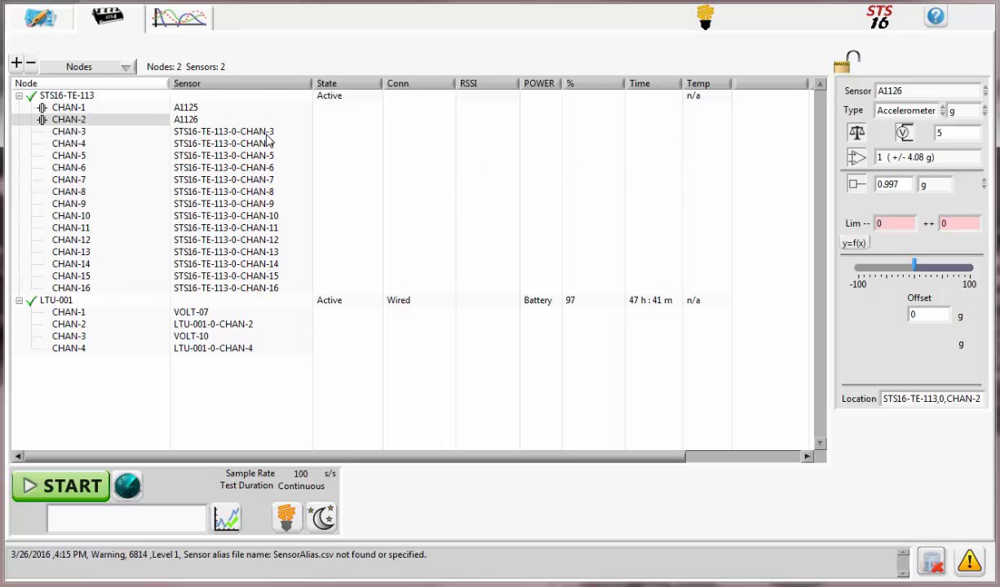
Switch the active project to Bridge Test and confirm the system restart.
click(39, 18)
click(31, 55)
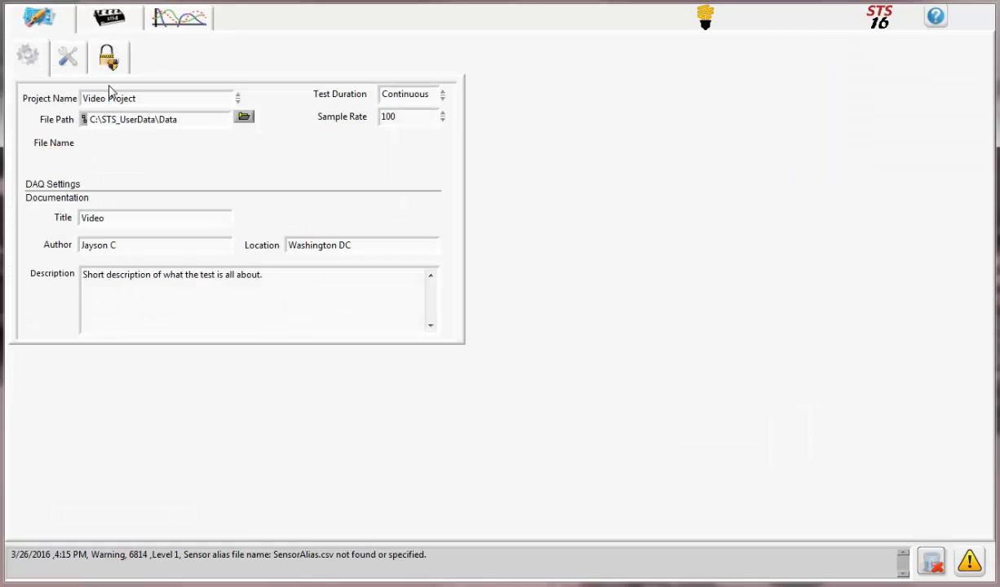
click(115, 24)
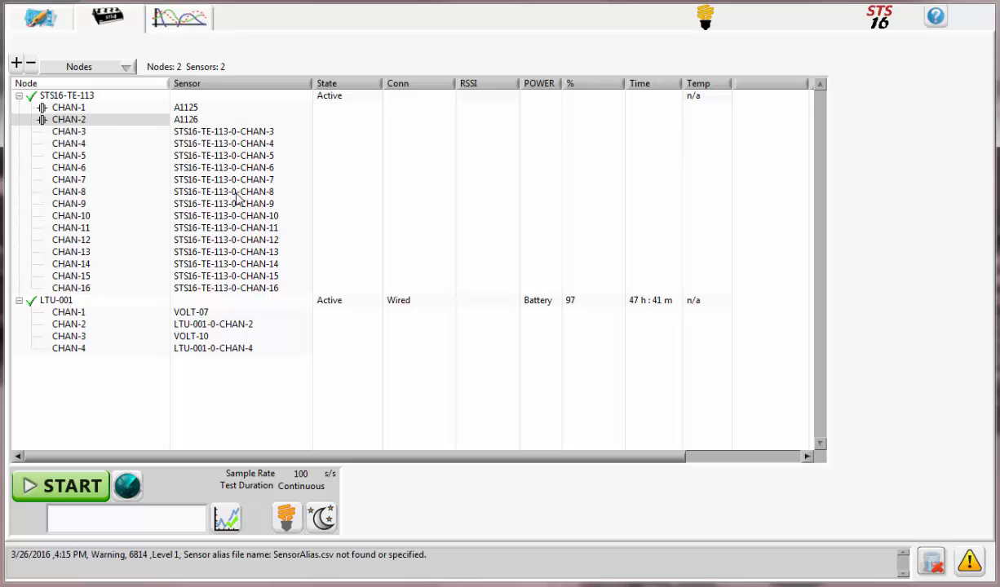
click(50, 19)
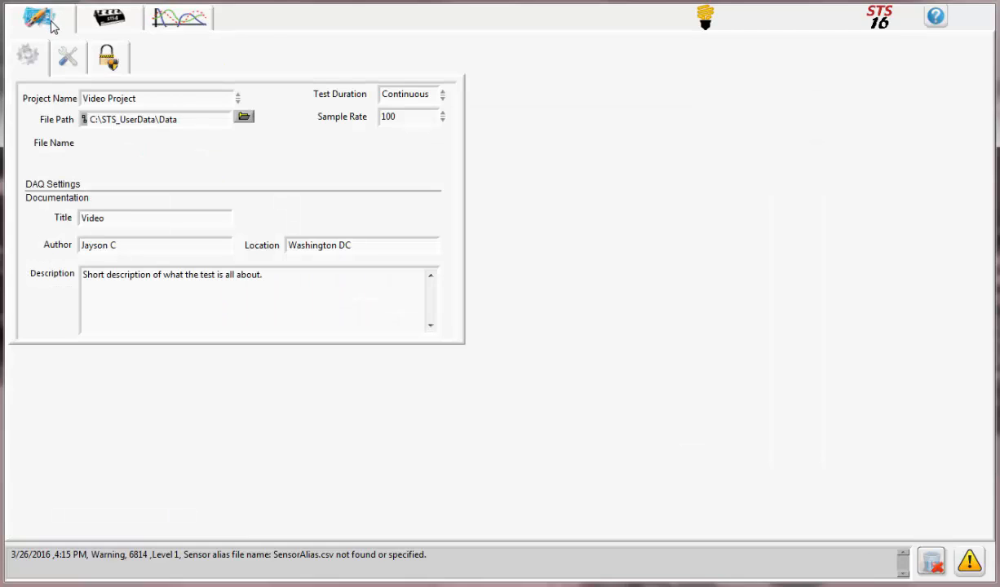
click(146, 99)
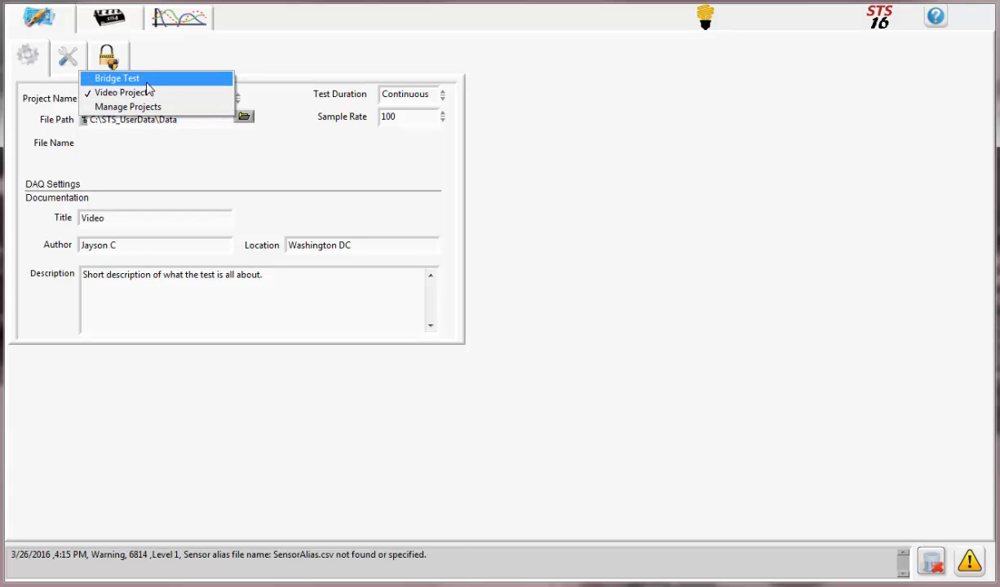
click(147, 81)
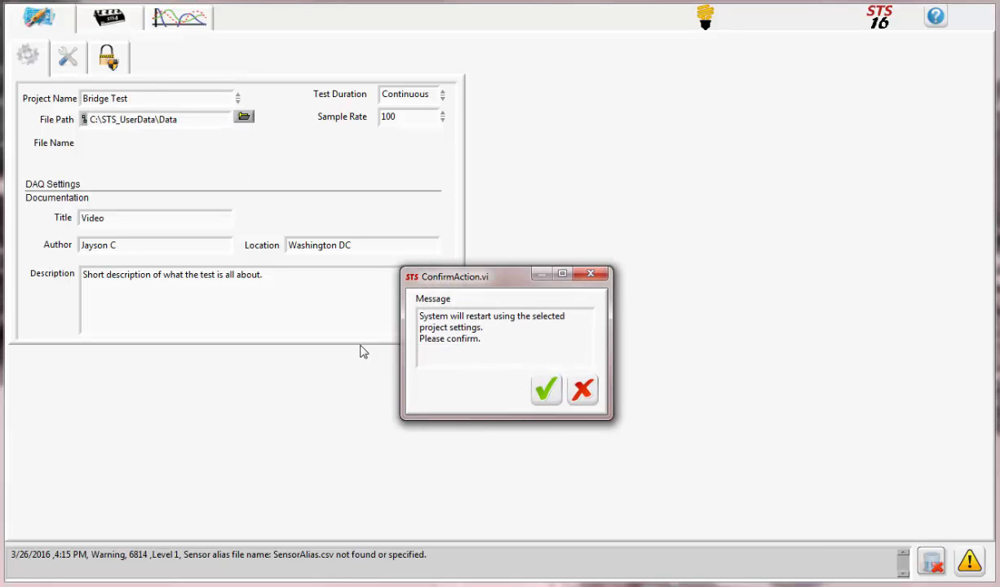
click(546, 391)
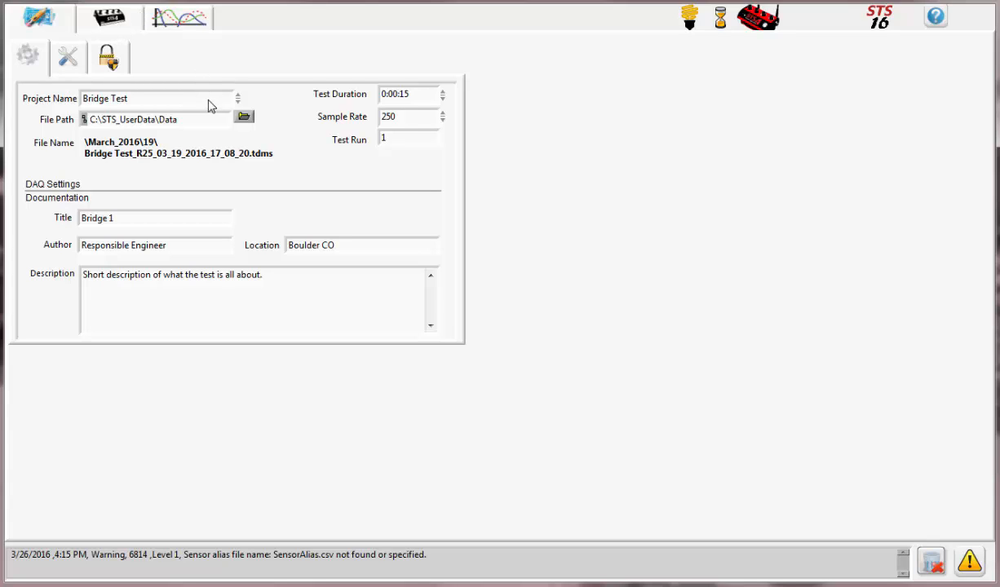
In the Bridge Test project, assign sensor B2095 to CHAN-1 of STS16-TE-113 and save the change.
click(104, 24)
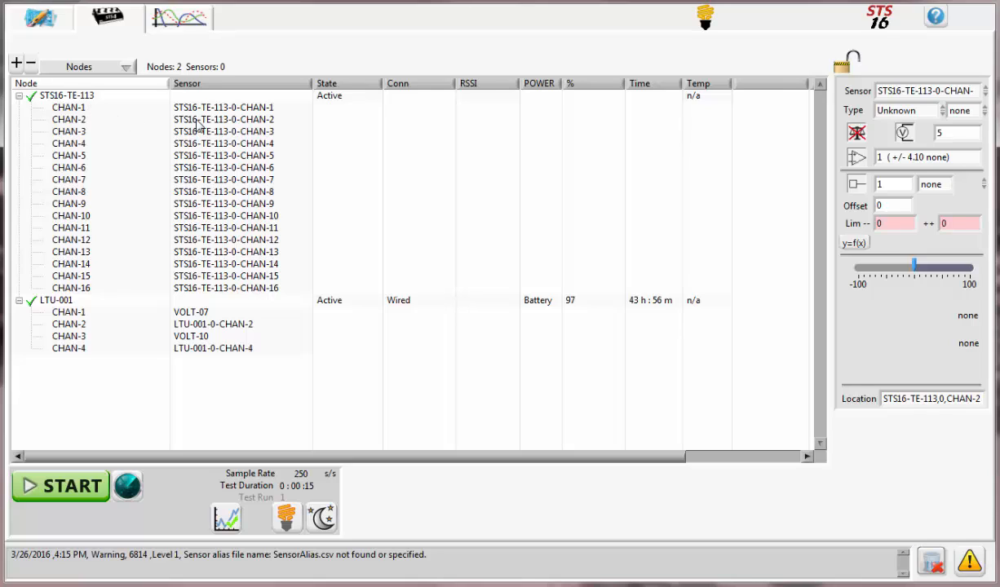
click(259, 109)
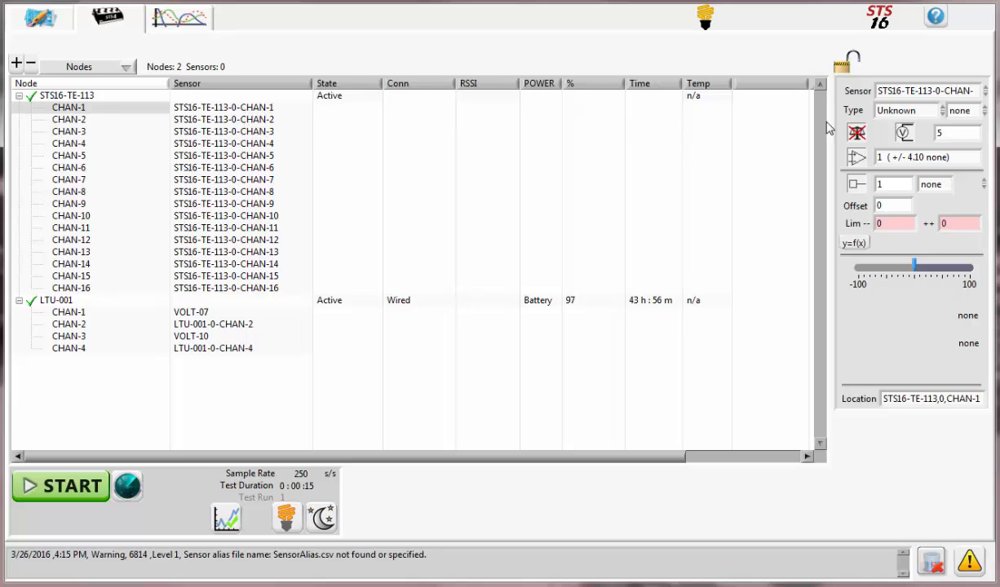
click(897, 91)
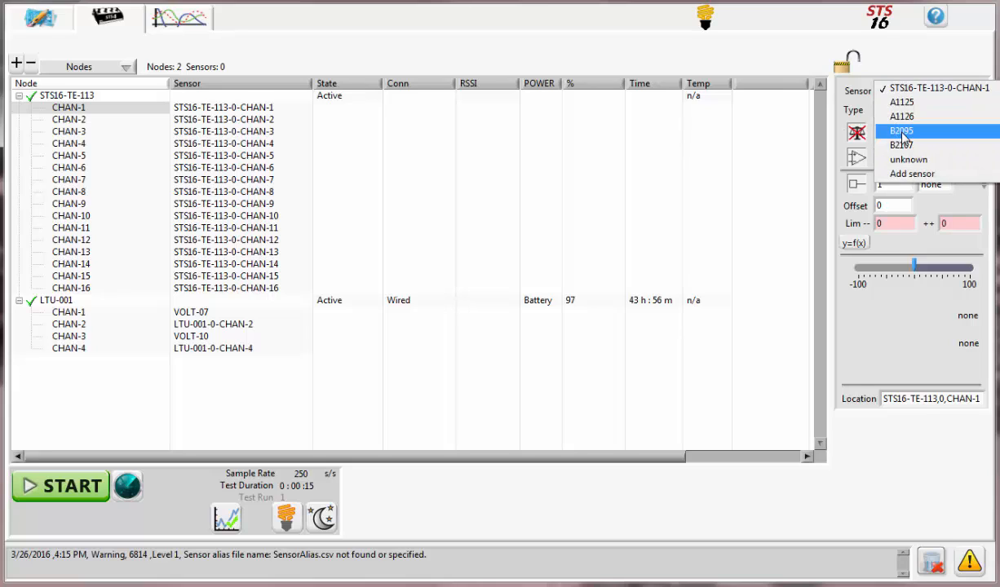
click(902, 132)
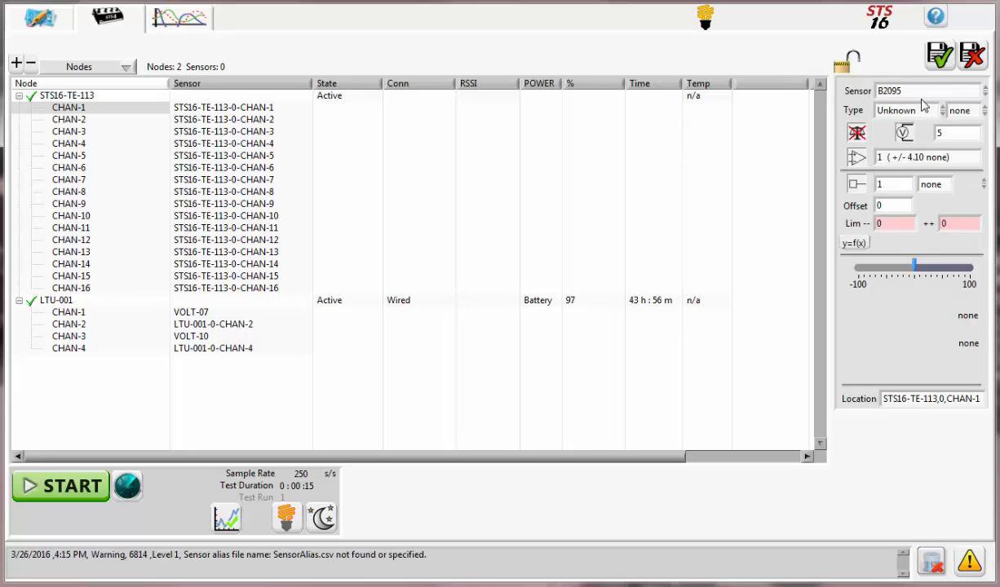
click(938, 62)
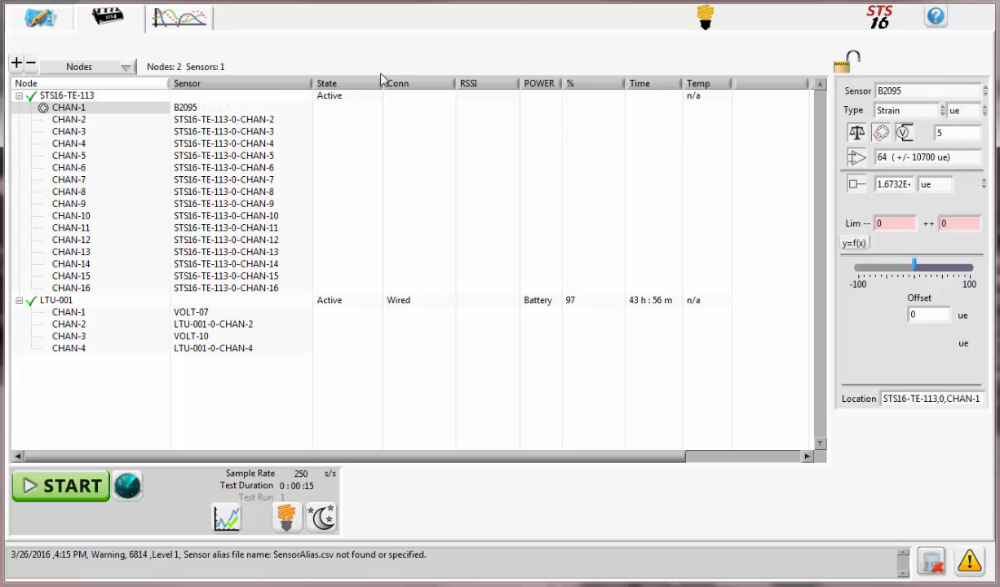
Assign sensor B2107 to CHAN-2 of STS16-TE-113 in the Bridge Test project and save the change.
click(225, 119)
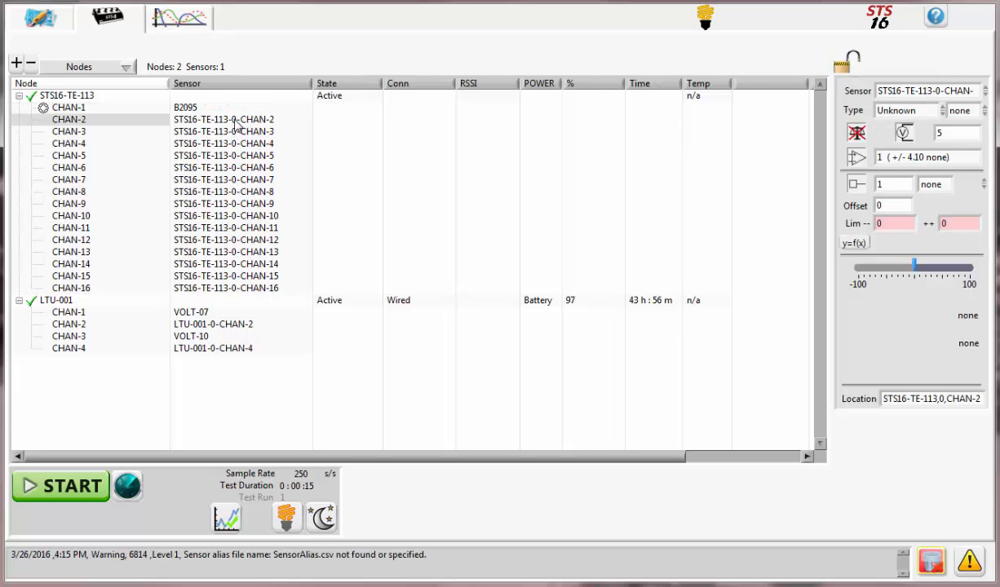
click(889, 92)
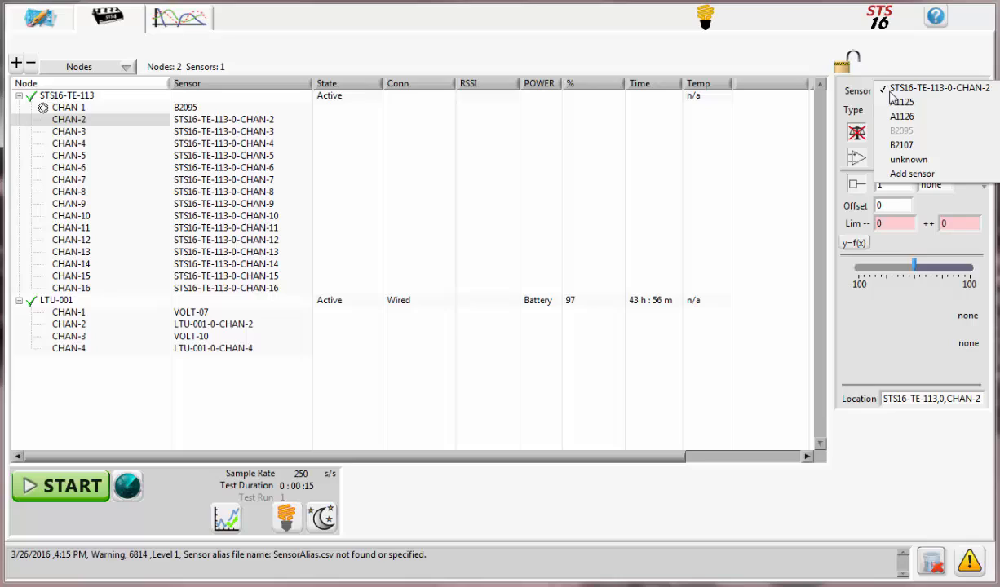
click(901, 145)
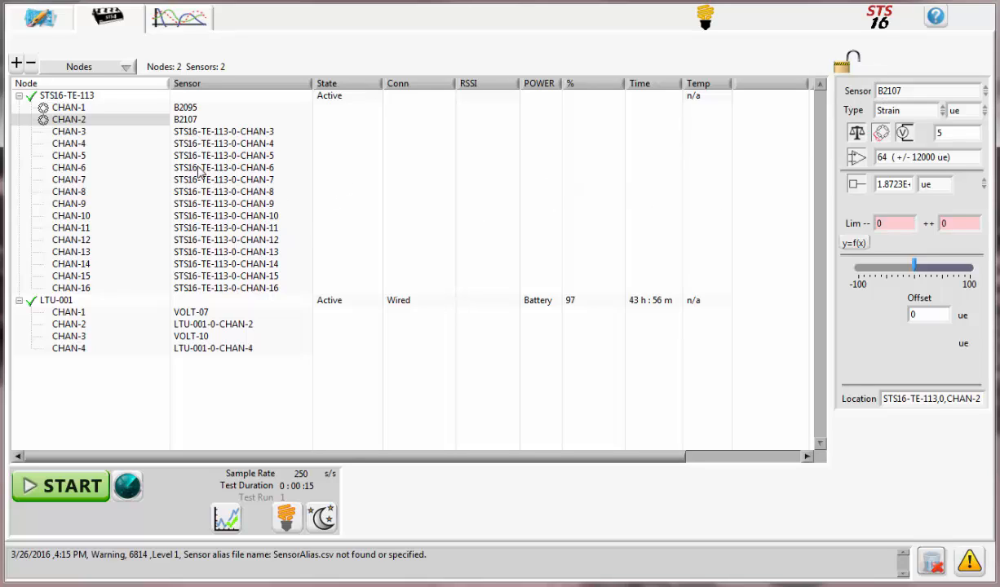
Switch the active project back to Video Project and confirm the system restart.
click(47, 25)
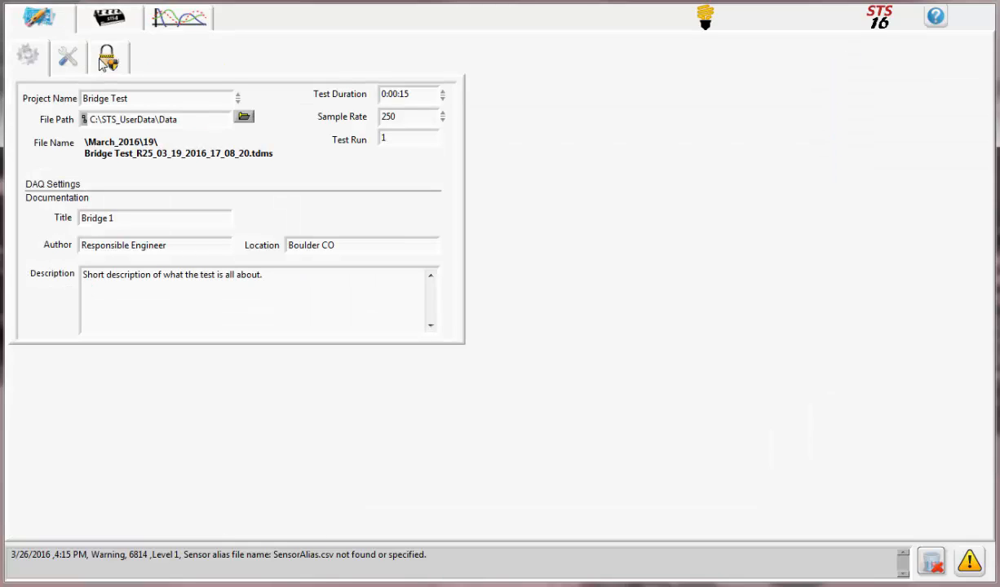
click(120, 99)
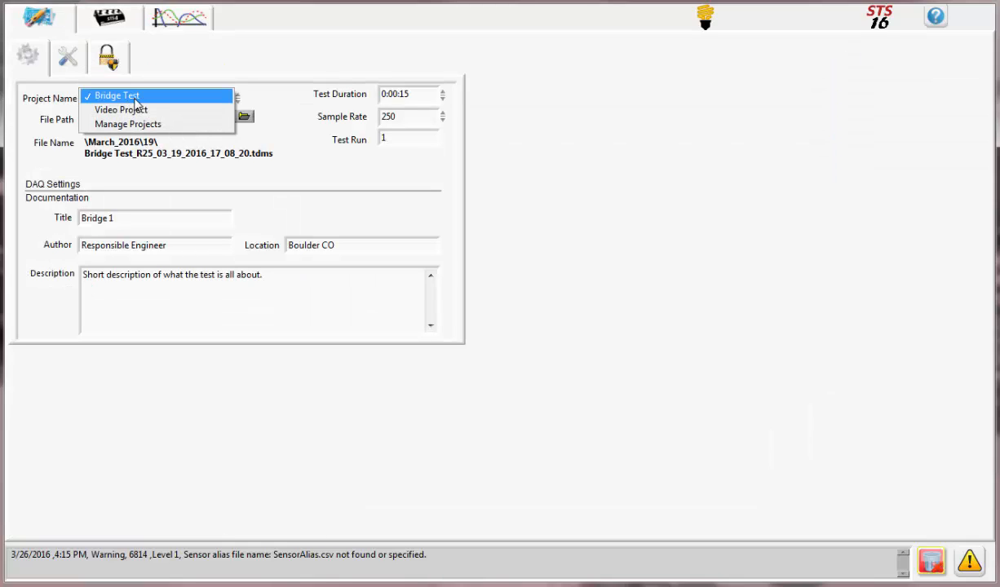
click(140, 111)
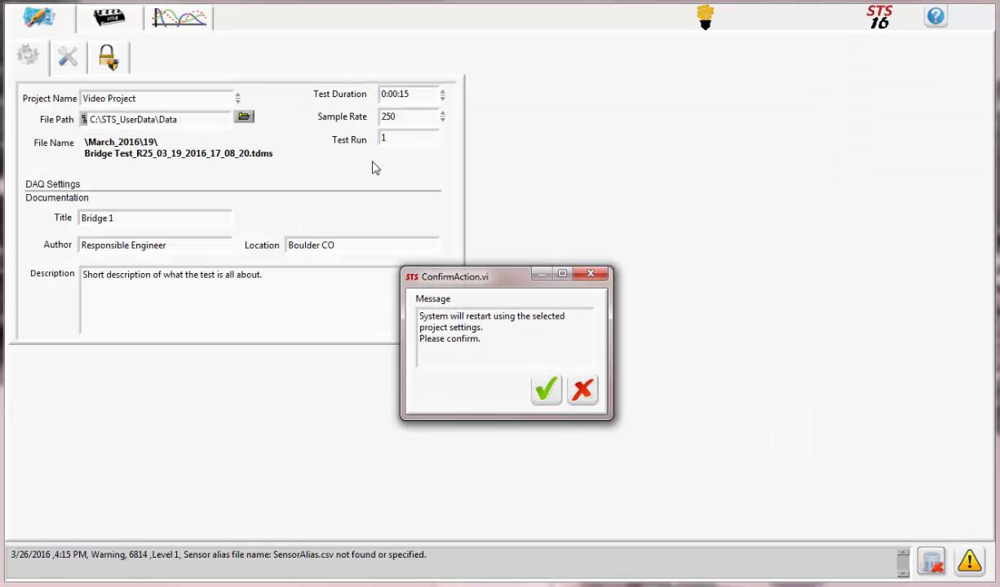
click(538, 389)
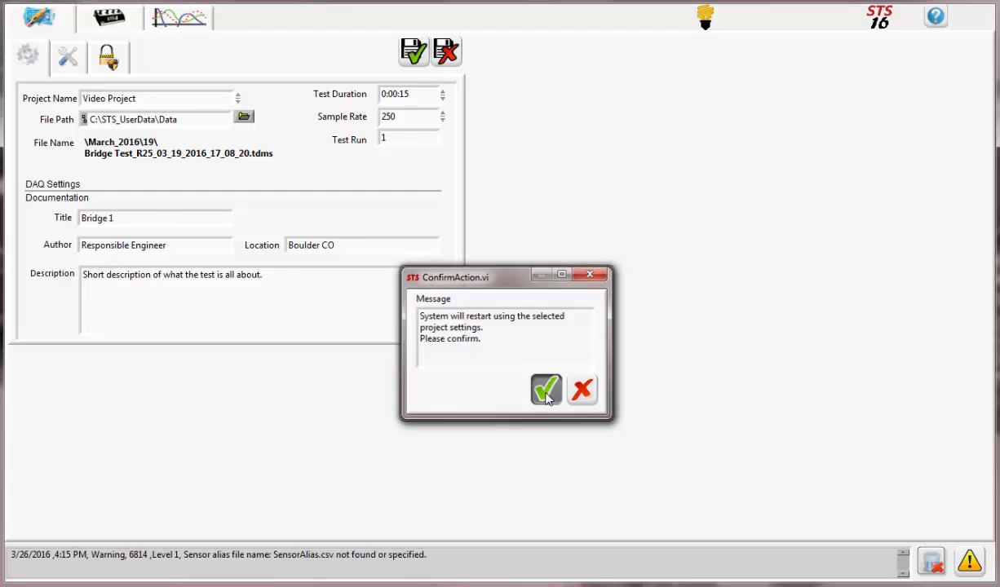
Check the channel sensor assignments of STS16-TE-113 and the project settings in Video Project.
click(104, 20)
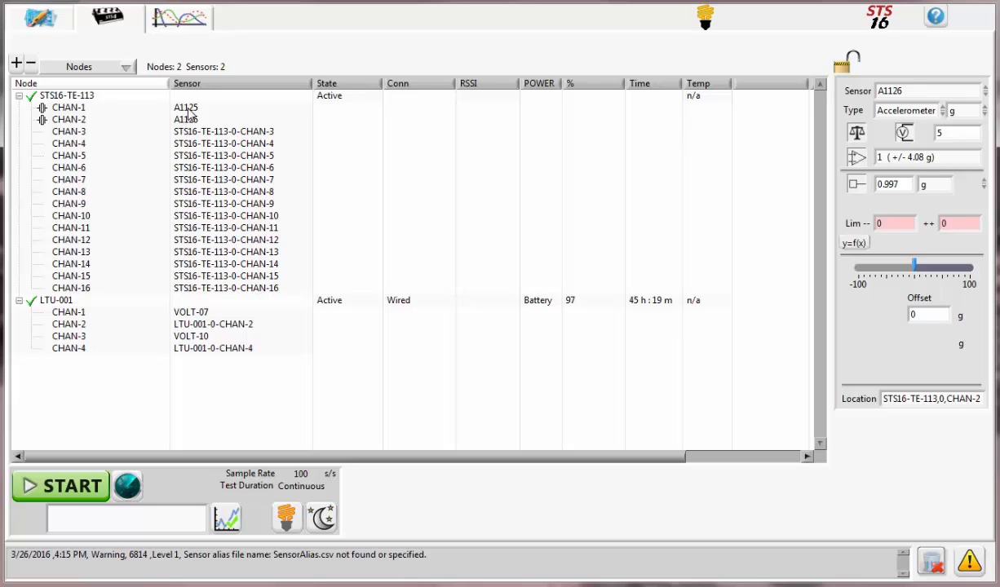
click(45, 23)
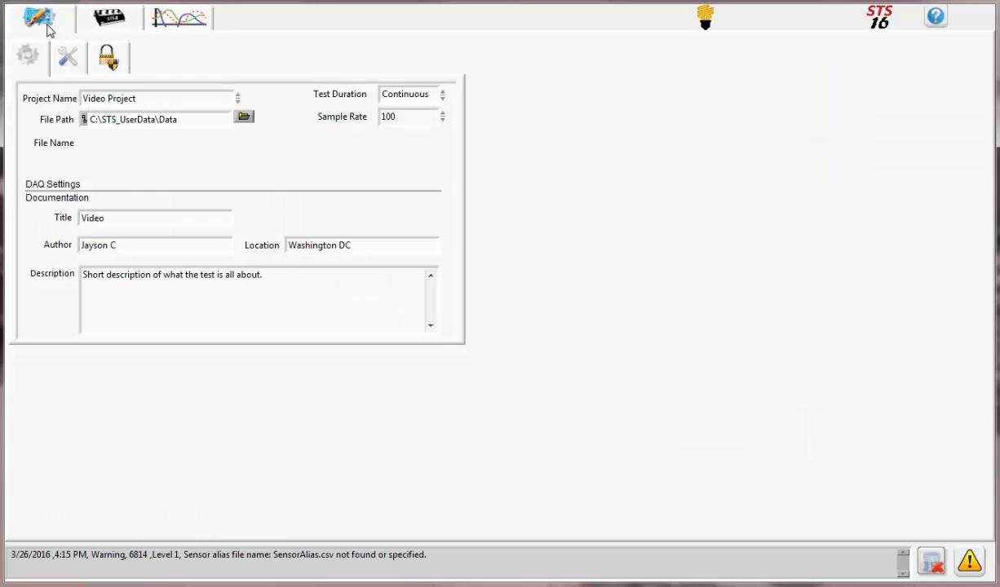
click(106, 25)
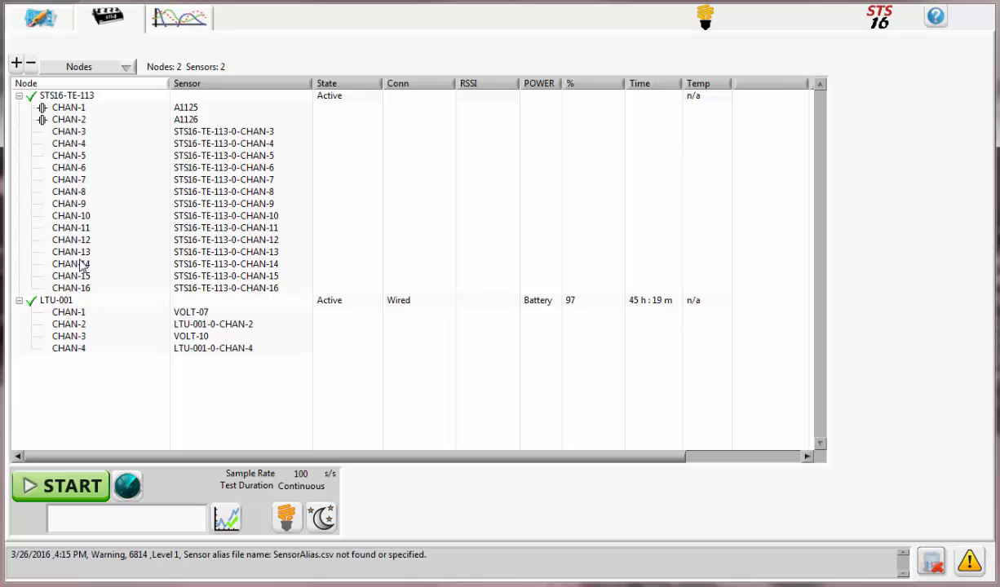
click(40, 18)
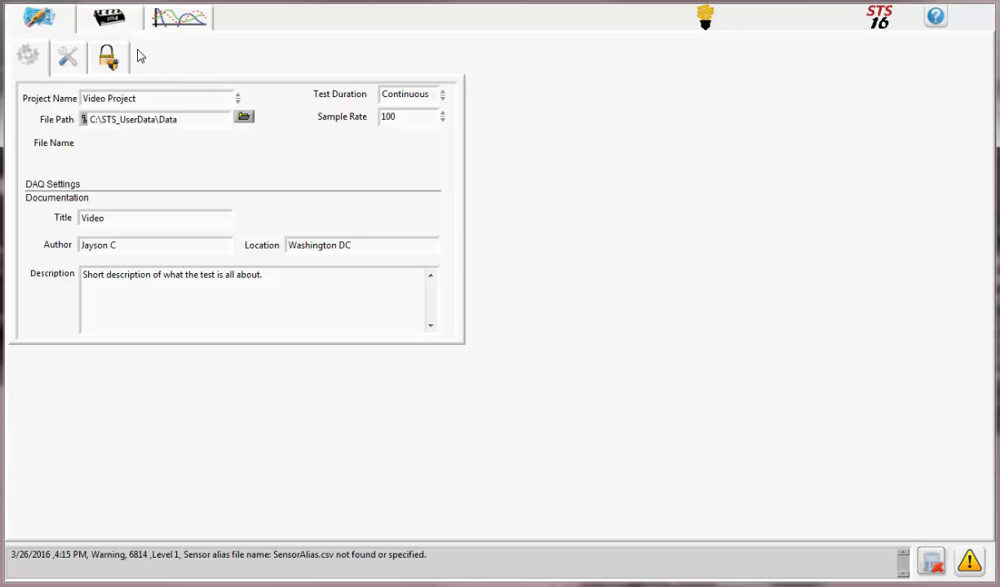
Add a new sensor named MySensor to CHAN-3 of STS16-TE-113 in Video Project and save the change.
click(103, 22)
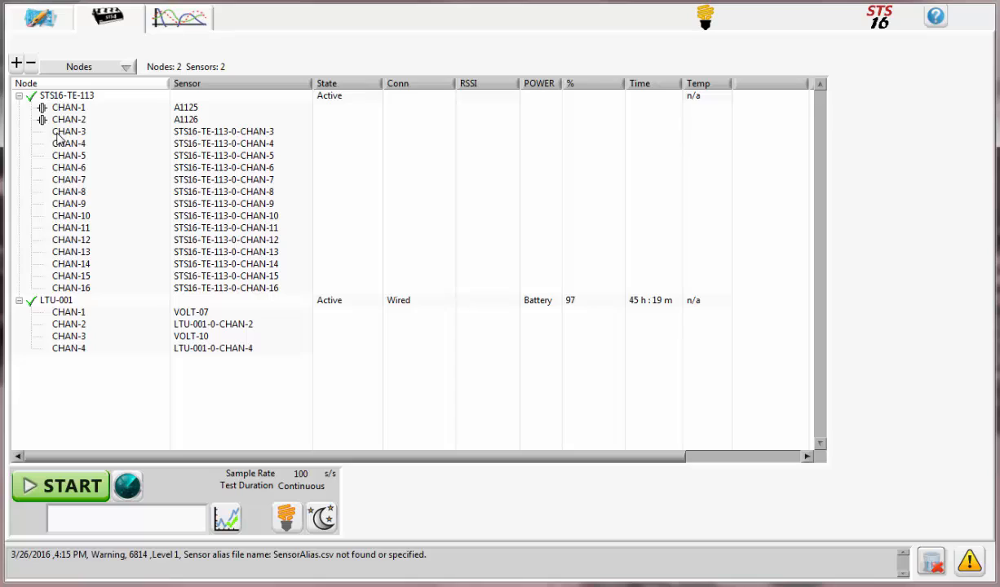
click(56, 131)
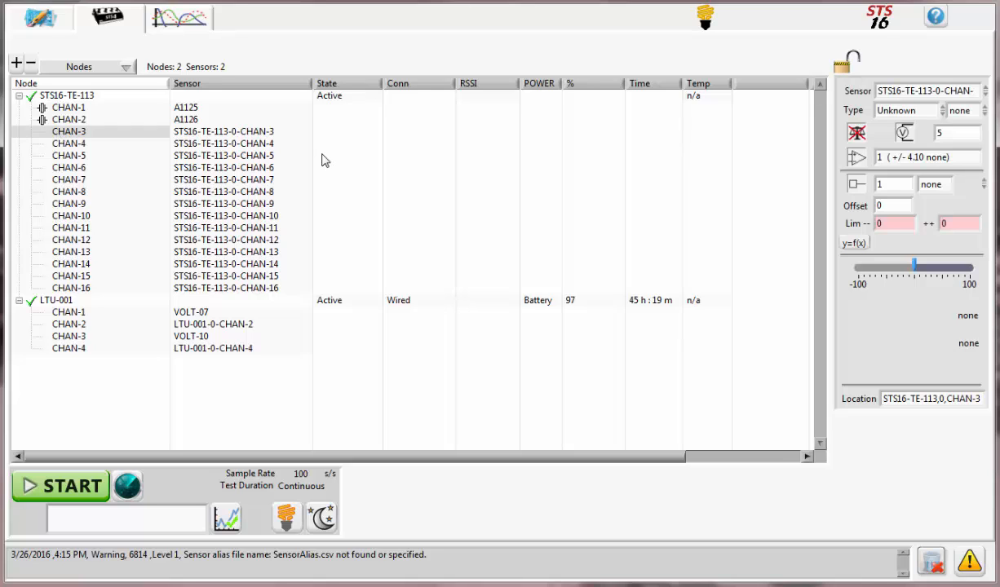
click(919, 93)
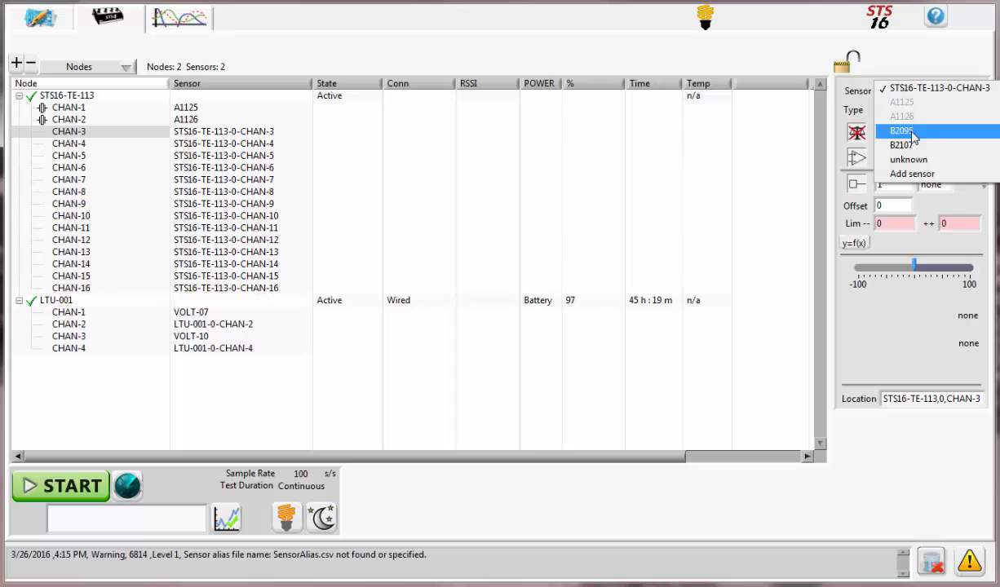
click(912, 175)
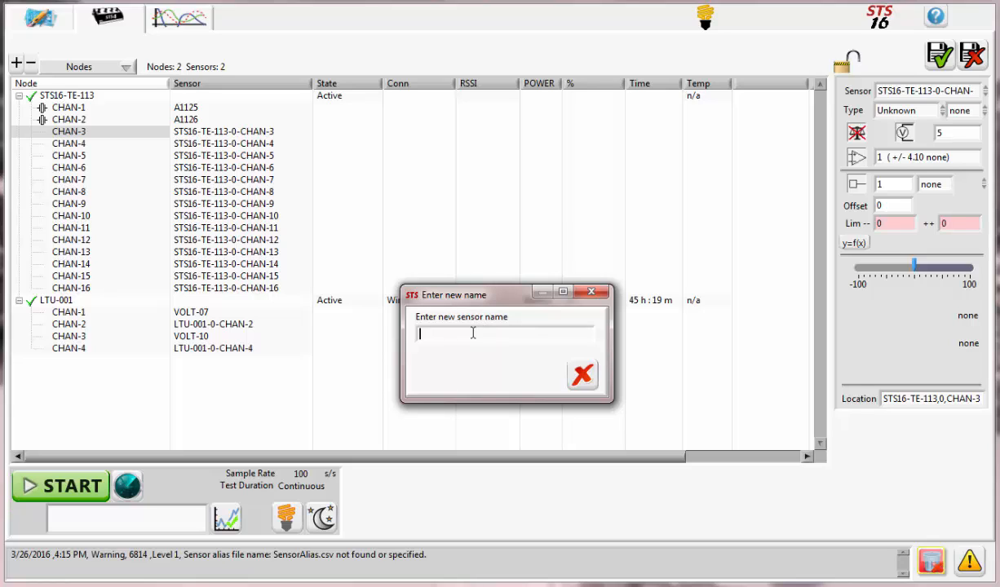
text(MySensor)
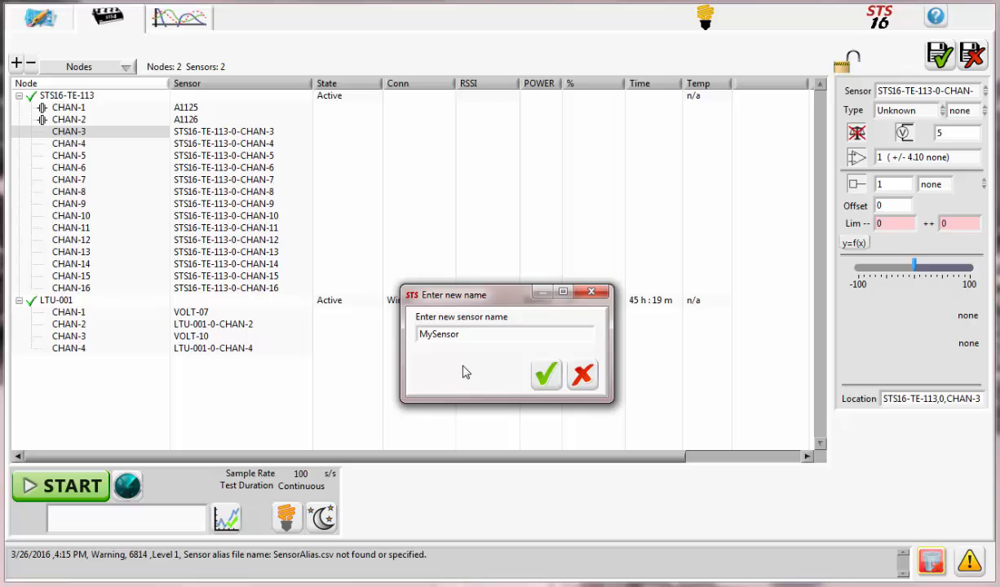
click(542, 373)
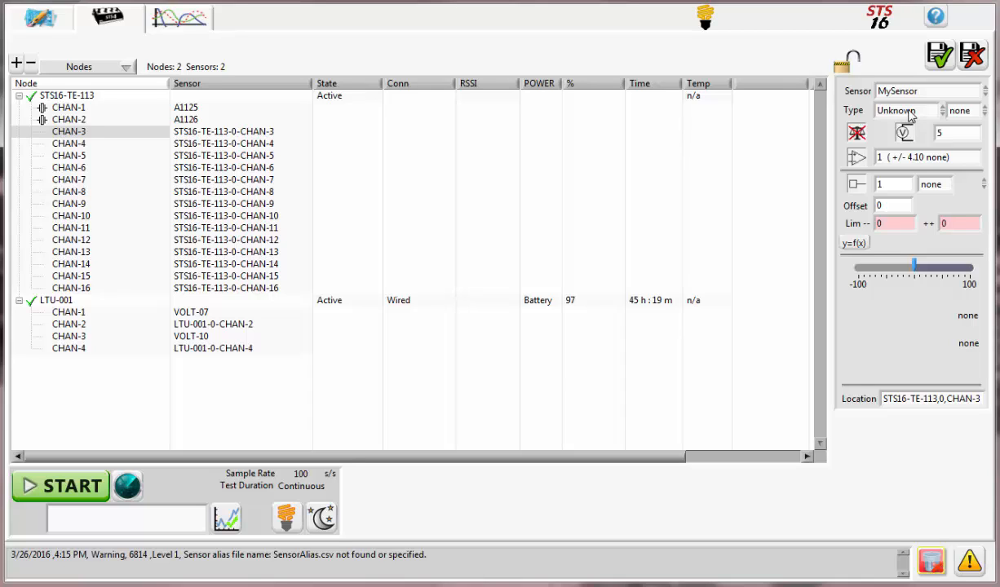
click(938, 55)
Set the type of MySensor on CHAN-3 to Rotation, save the change, and return to the project settings.
click(907, 113)
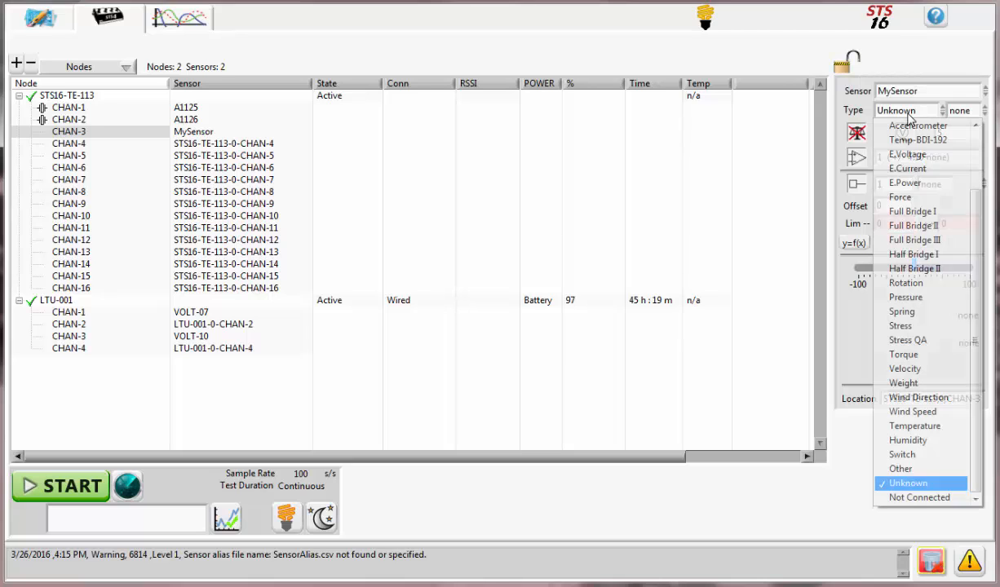
click(905, 283)
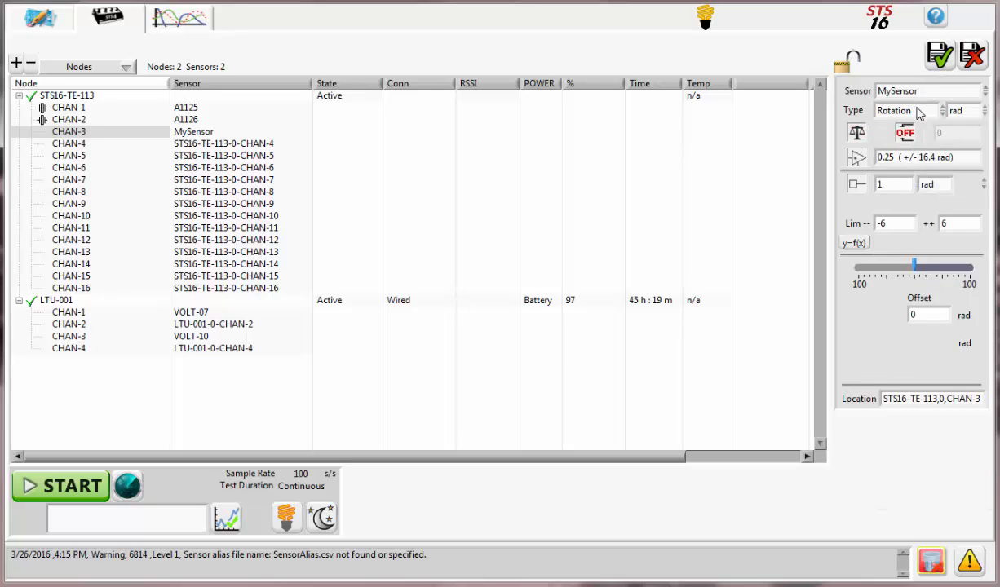
click(938, 58)
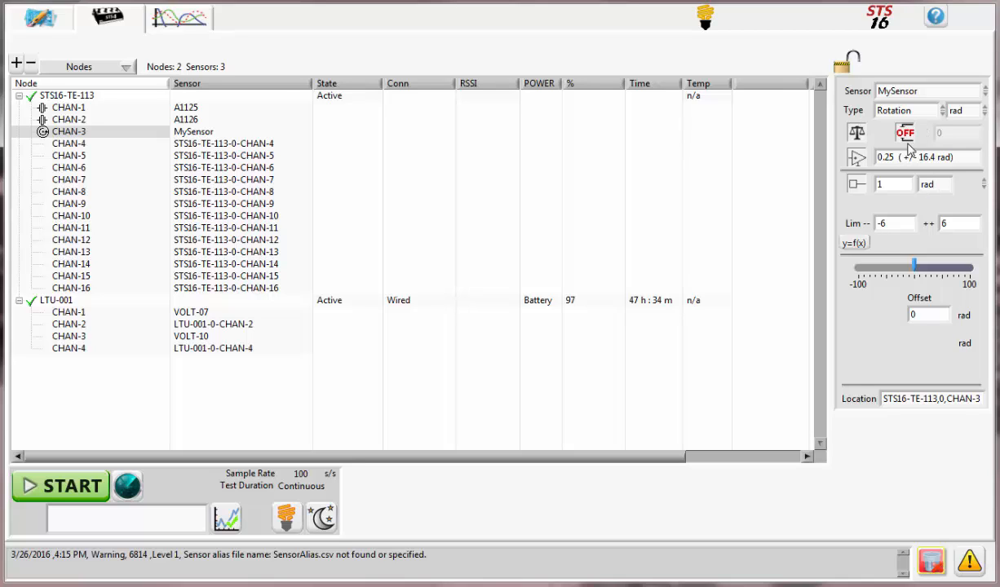
click(41, 18)
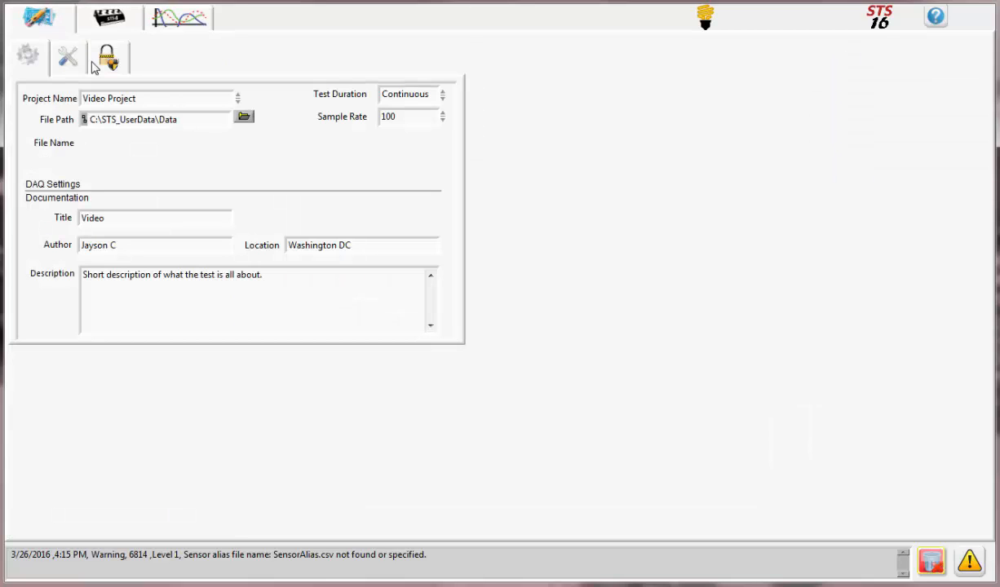